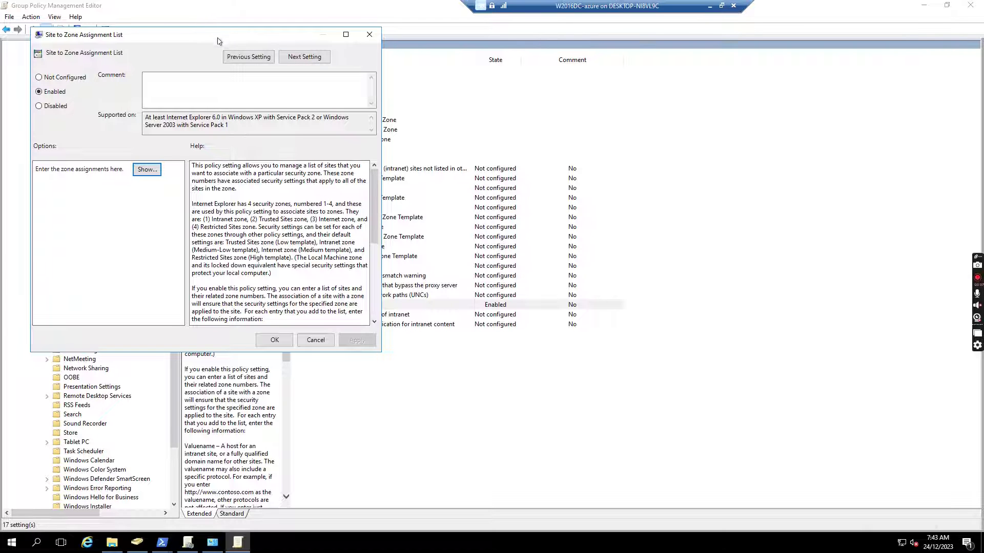
Cancel the Site to Zone Assignment List policy dialog, leaving it unchanged.
drag(215, 37, 462, 105)
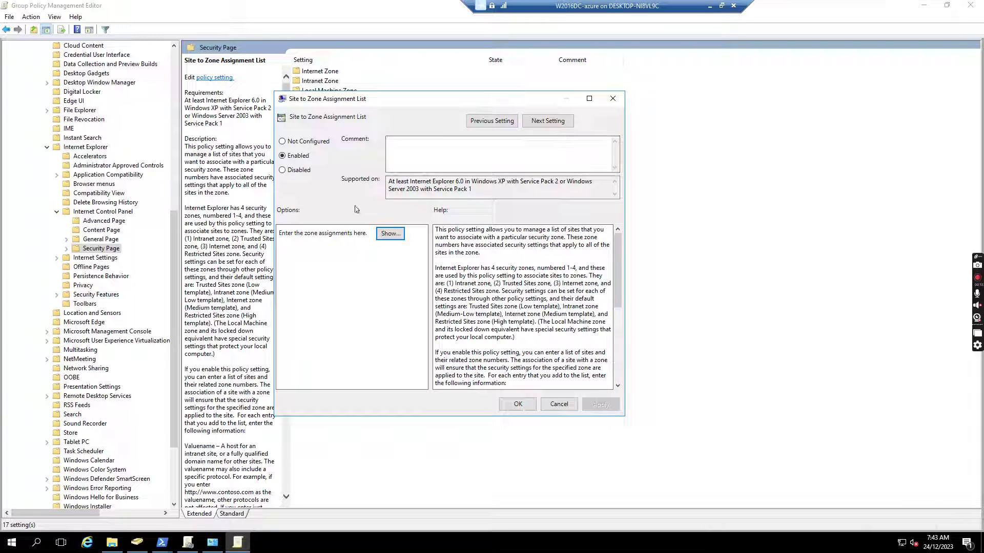
click(559, 405)
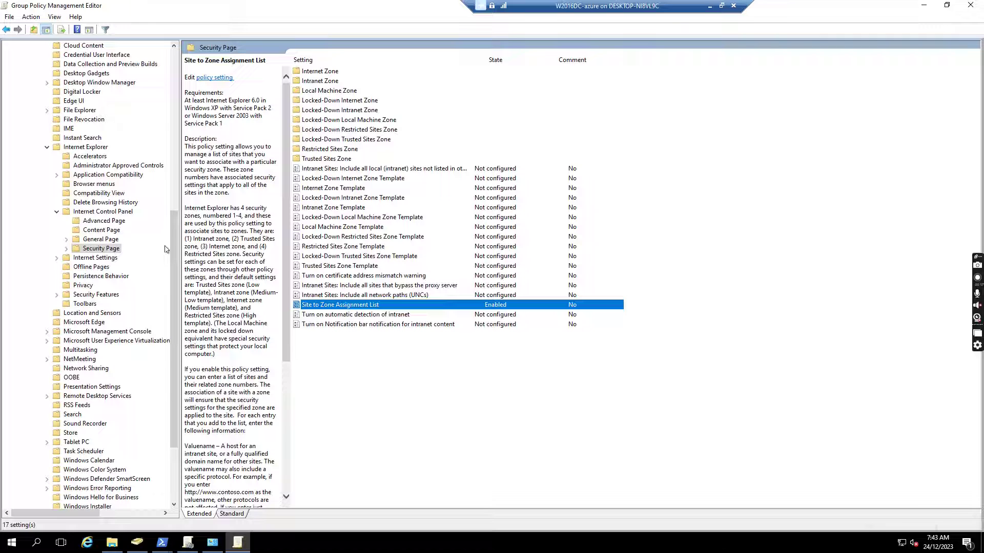
drag(172, 248, 50, 77)
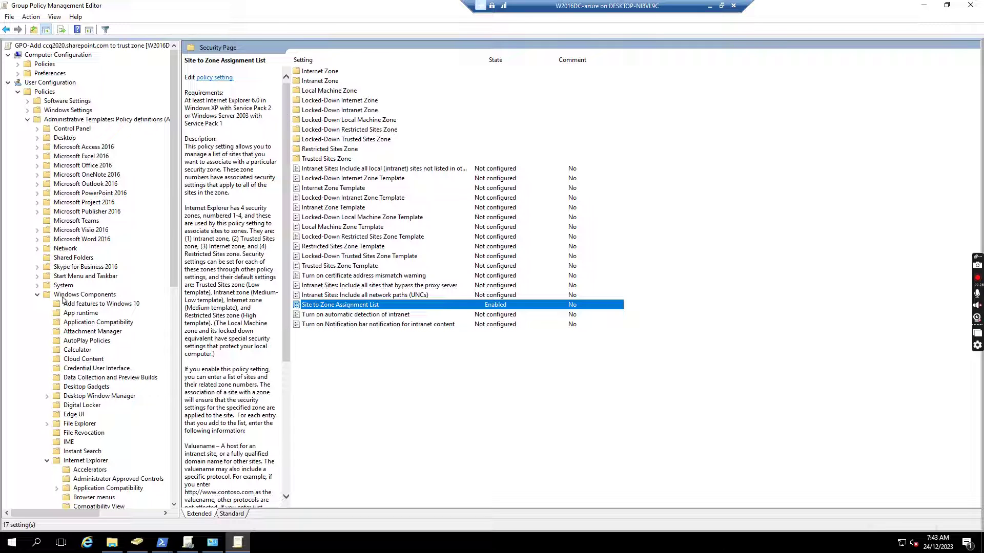
scroll(92, 352, down, 4)
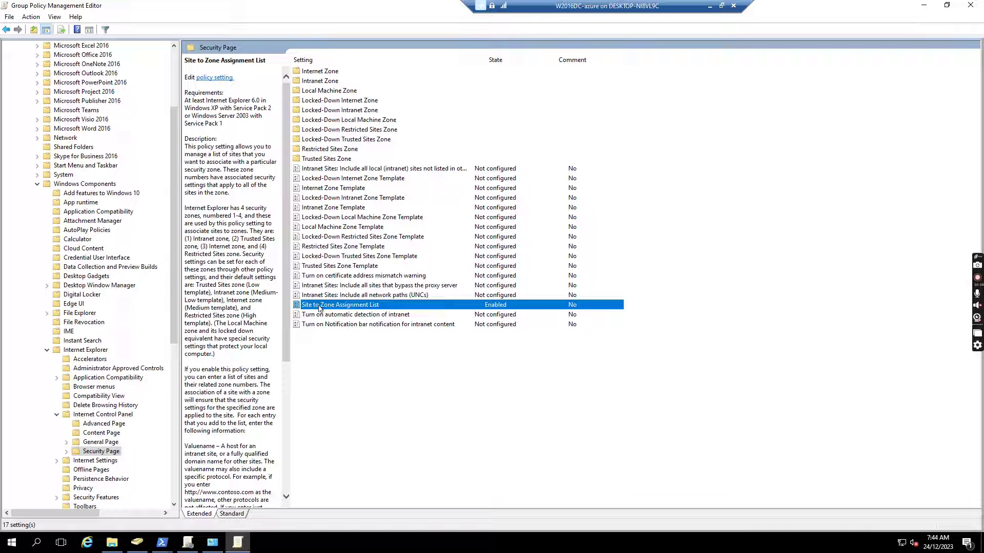
double_click(353, 306)
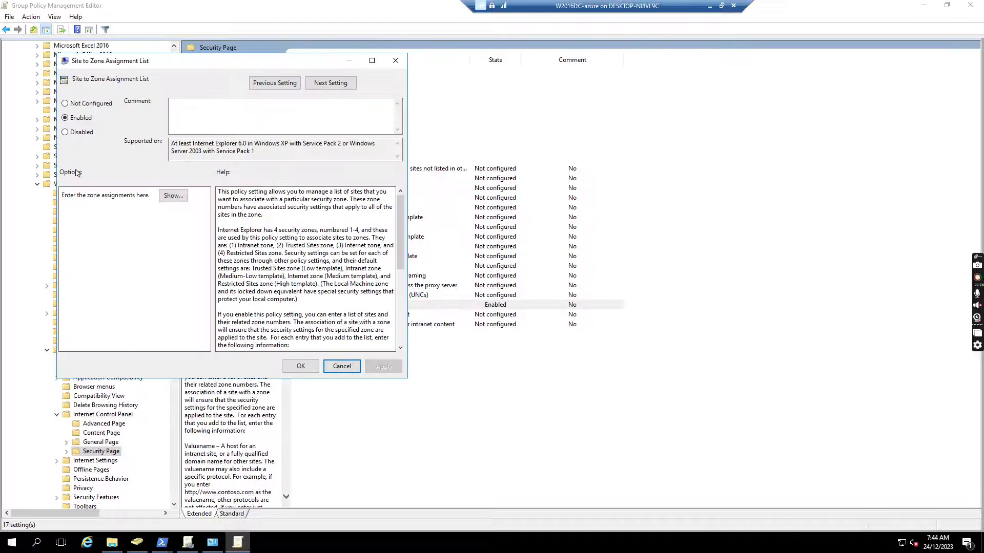
click(173, 196)
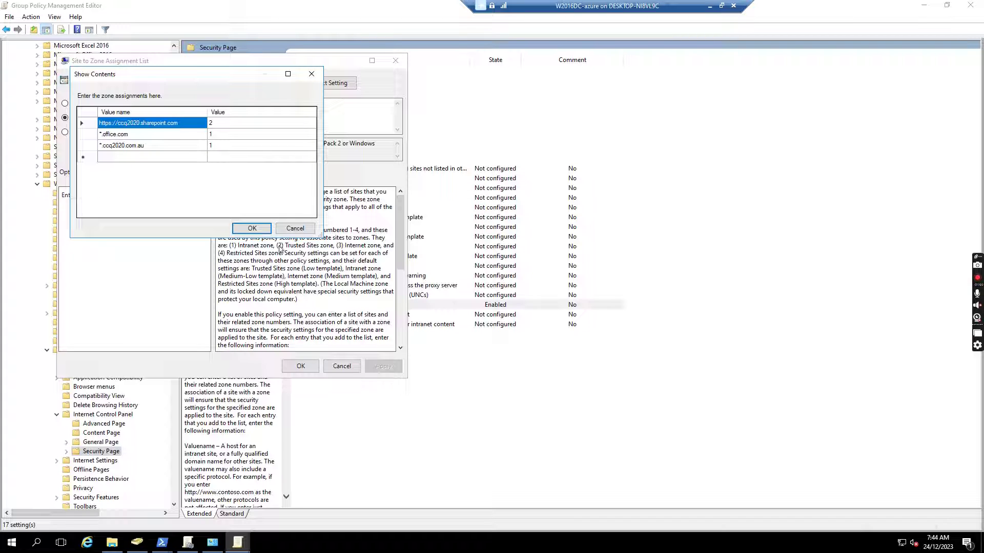
click(252, 228)
click(302, 367)
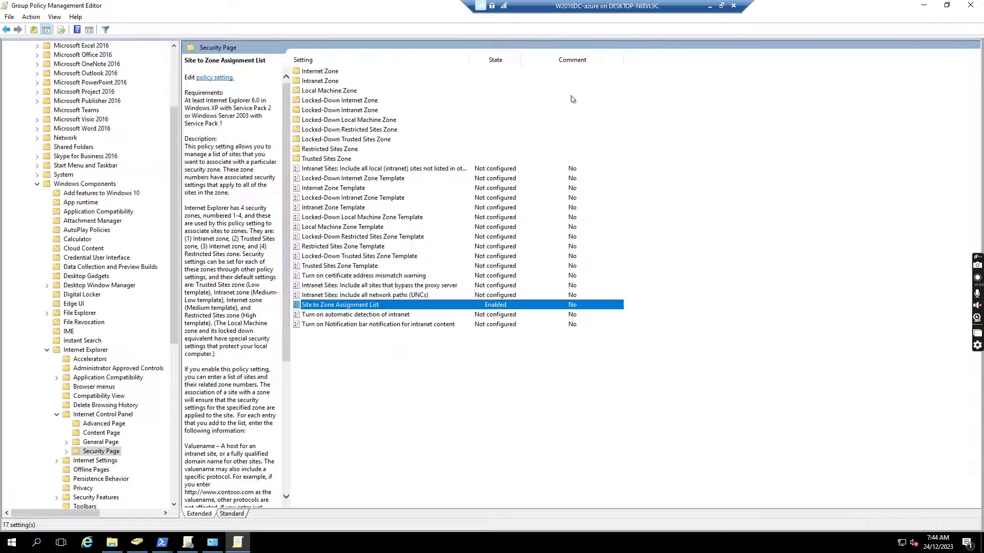
On the client desktop, confirm the SharePoint site appears in the Trusted sites zone list.
click(708, 7)
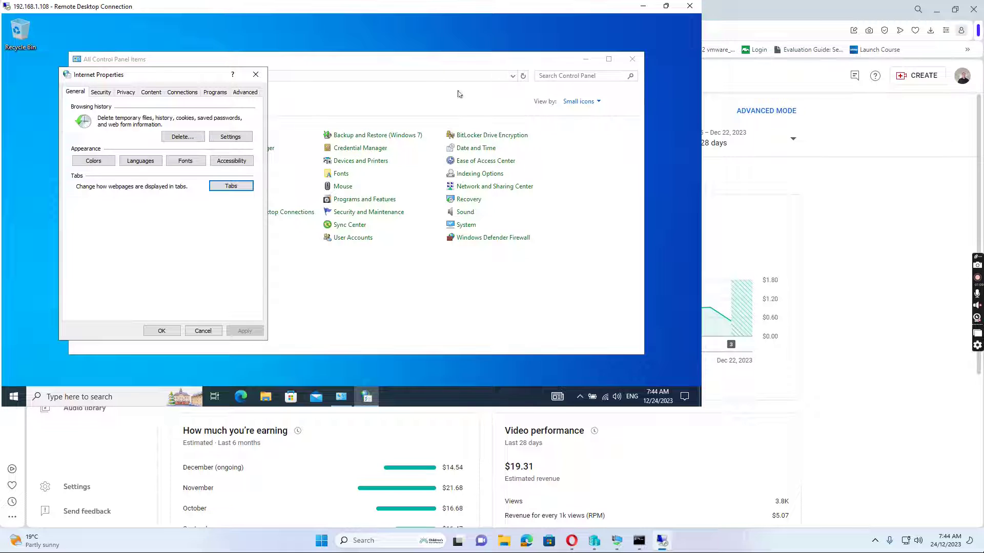
drag(170, 80, 262, 163)
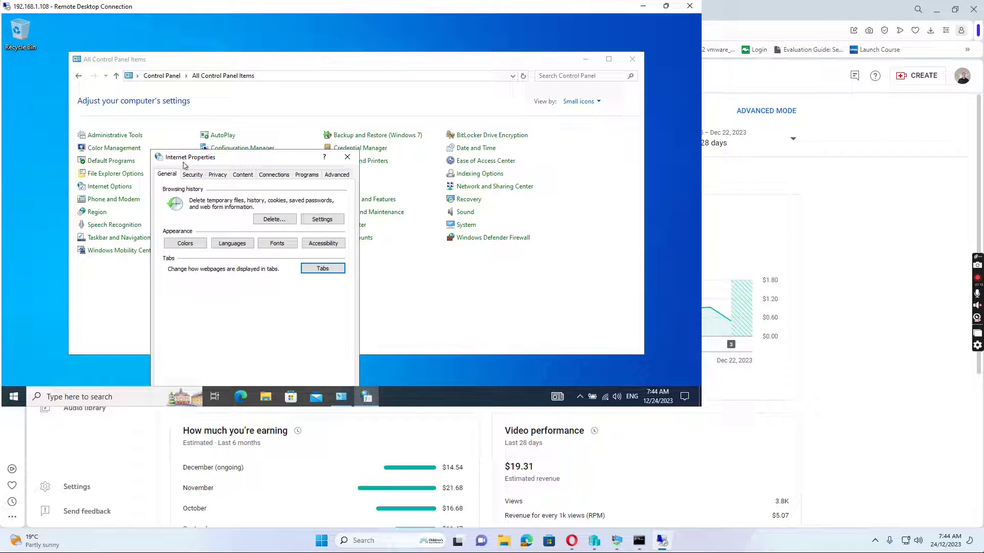
click(196, 176)
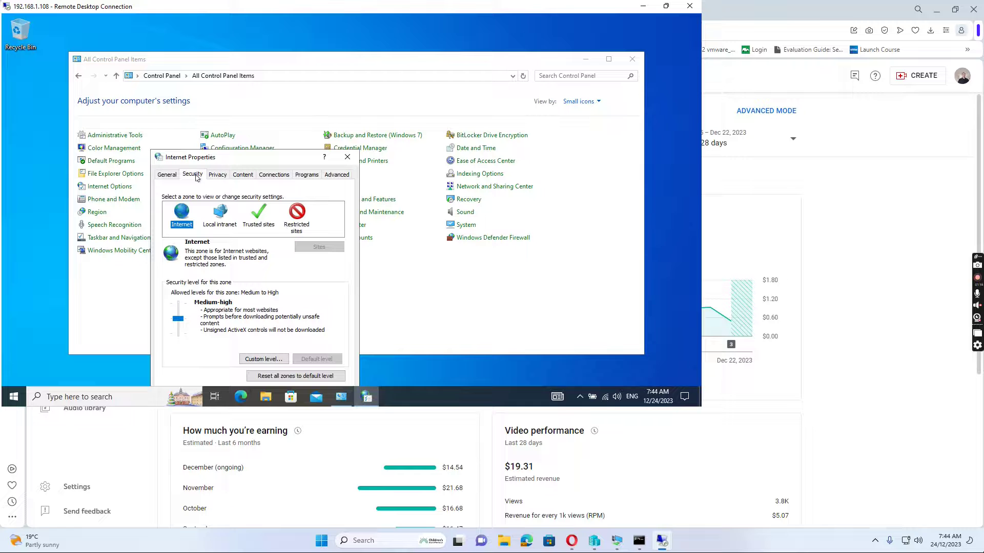
click(259, 215)
click(319, 247)
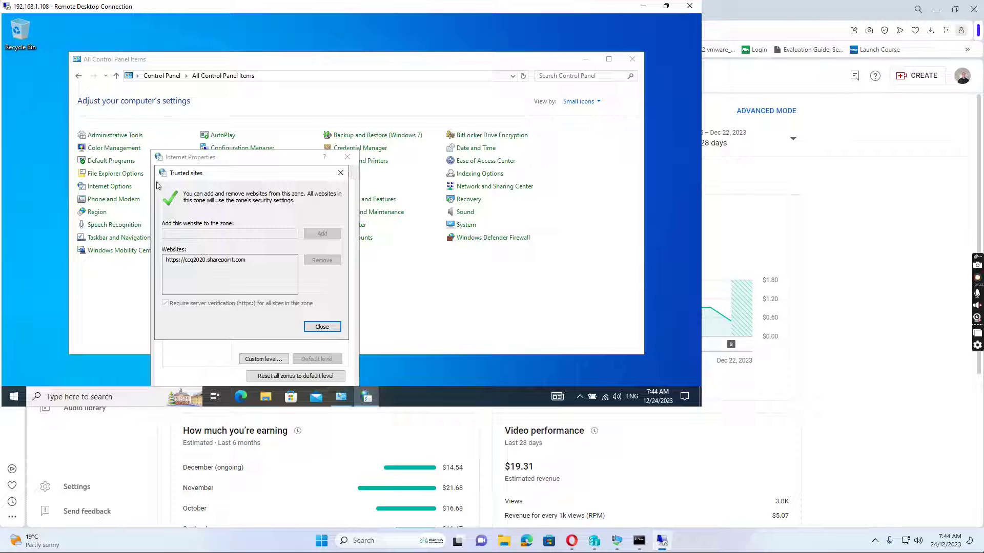
click(323, 328)
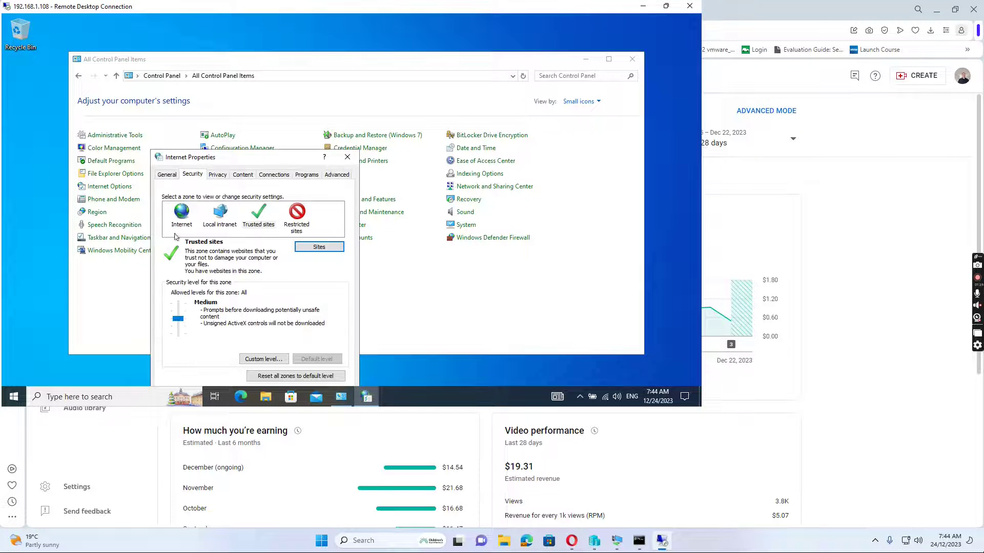
Check that Local intranet lists *.office.com and the company domain, then close Internet Properties.
click(223, 214)
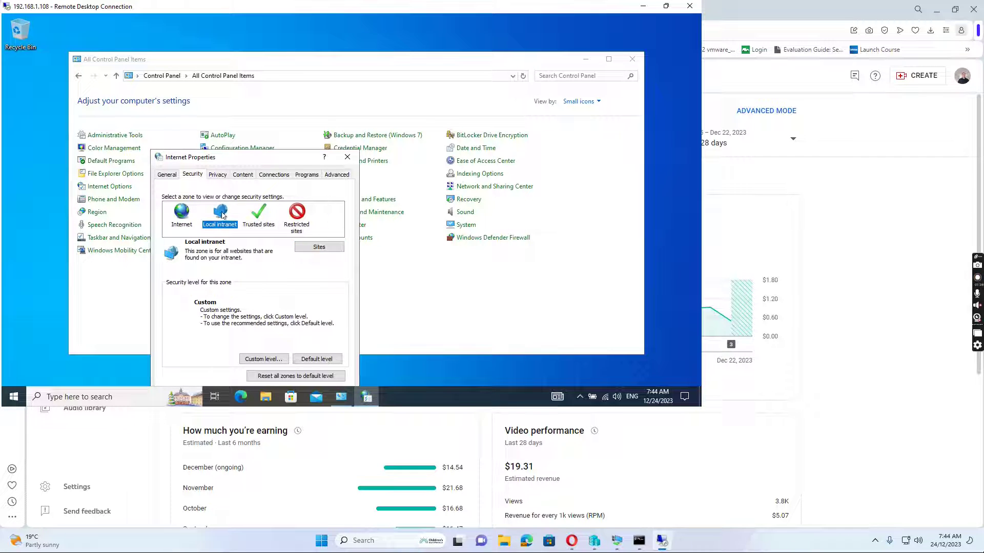
click(319, 248)
click(251, 271)
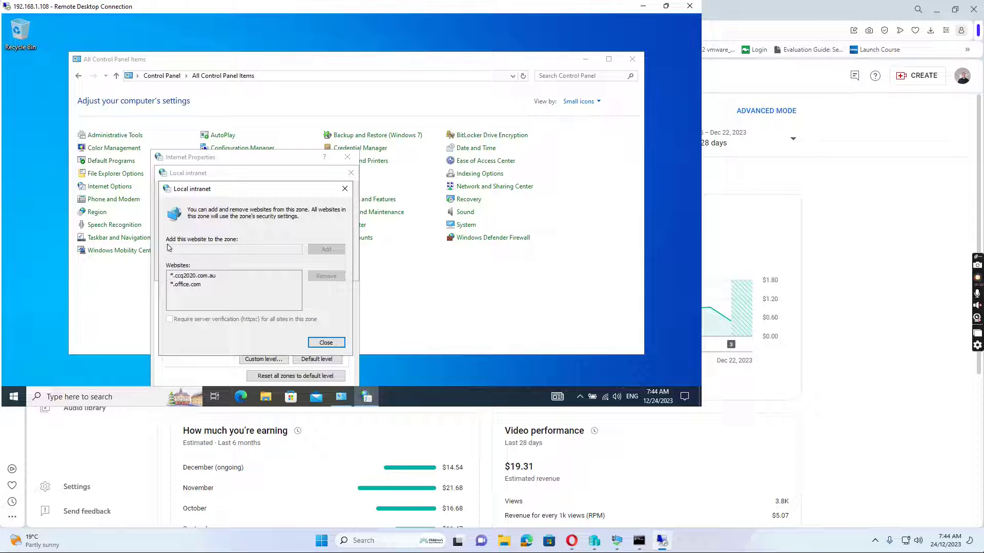
click(326, 342)
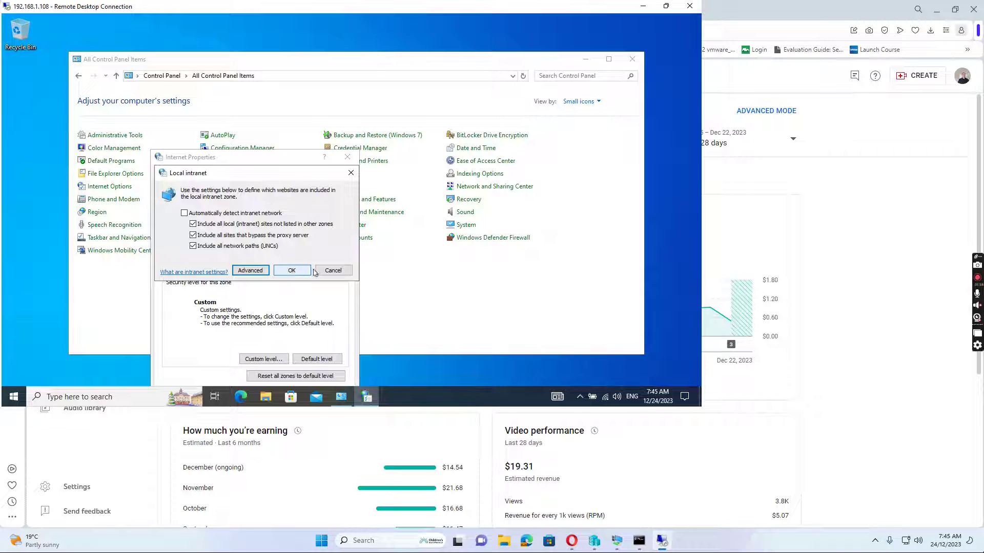
click(333, 272)
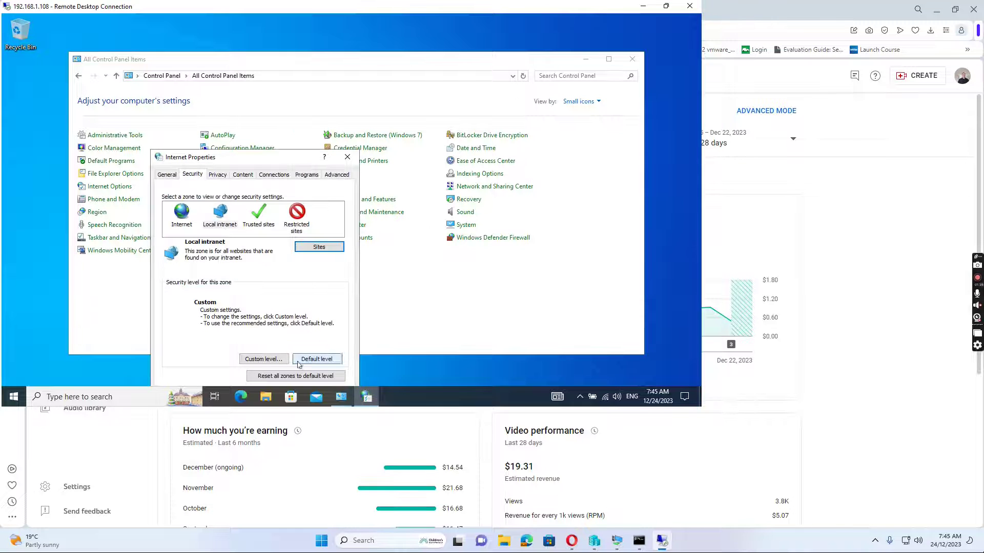
click(348, 157)
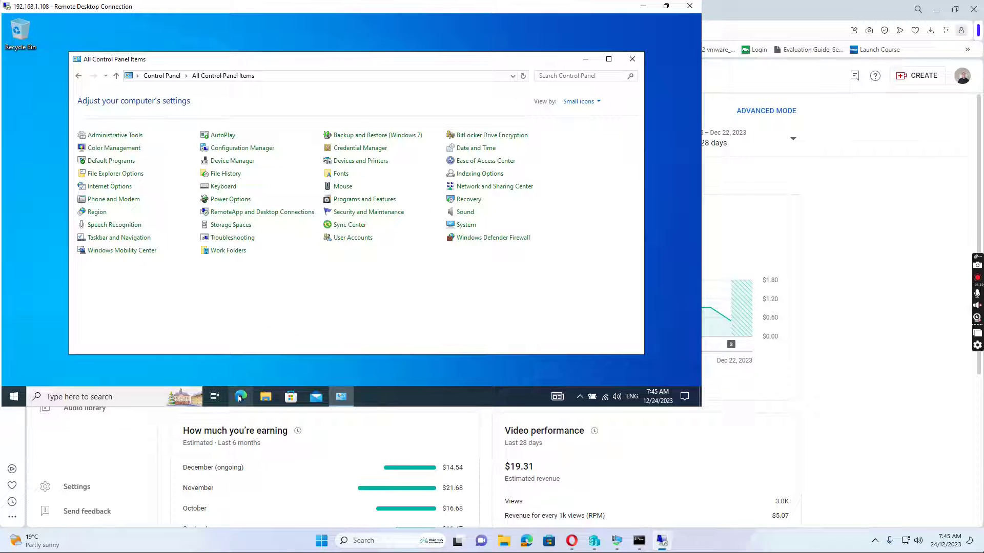
Launch Edge, choose Sign in to sync data, and submit the work e-mail address.
click(239, 398)
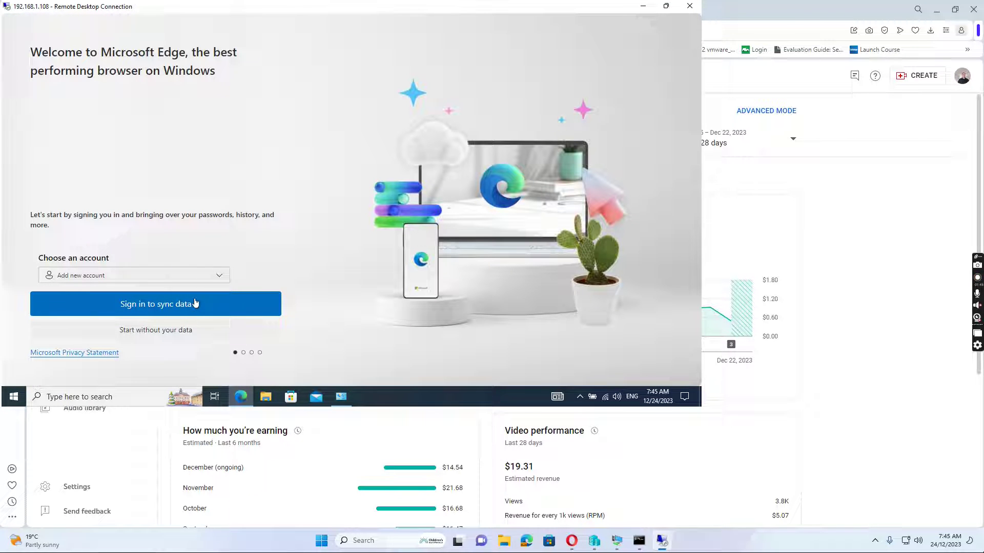
click(157, 311)
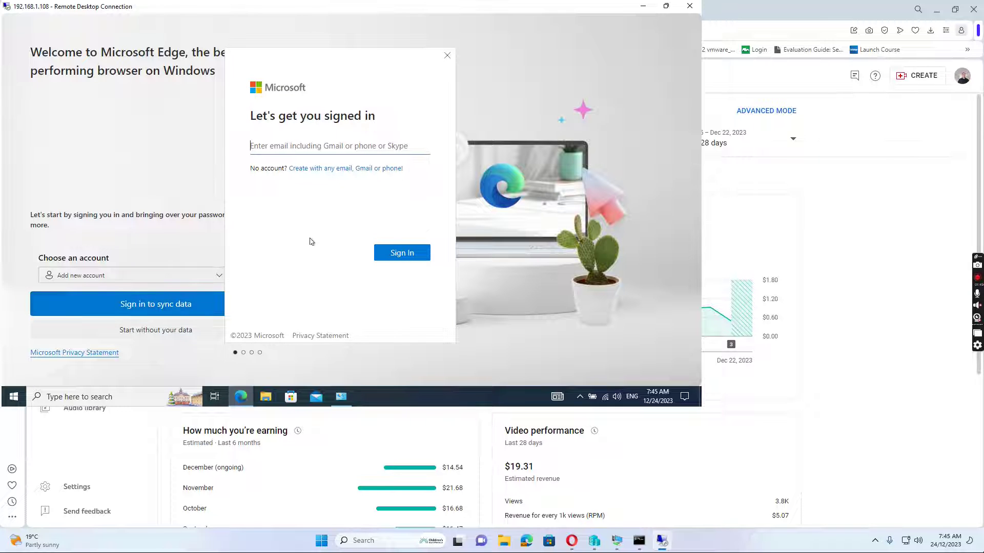
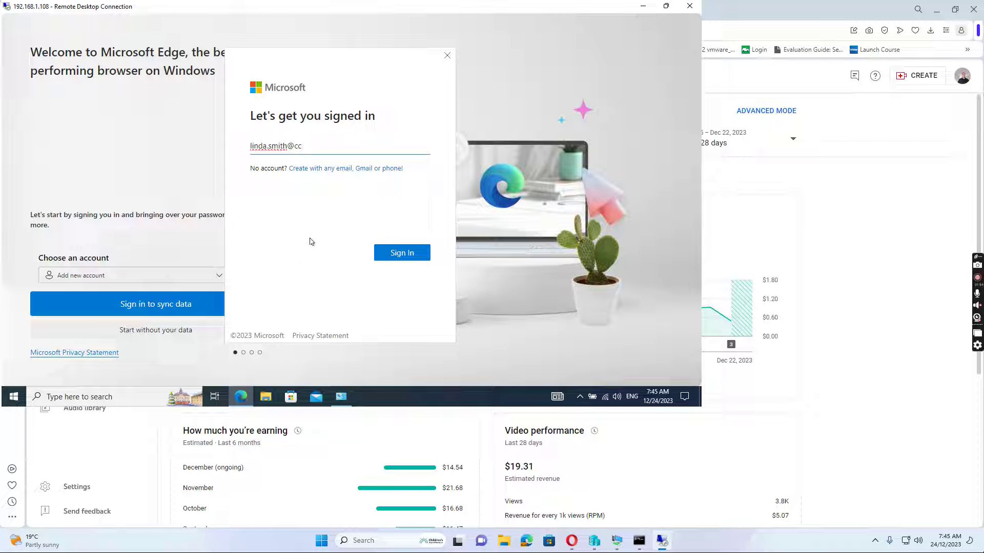
key(Return)
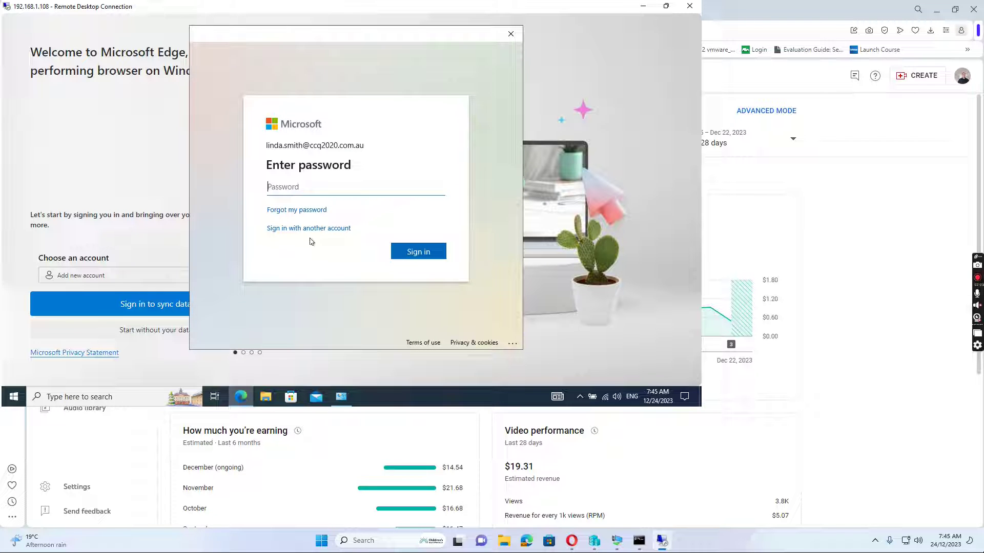
Submit the account password and choose 'No, sign in to this app only'.
text(•••••••)
key(Return)
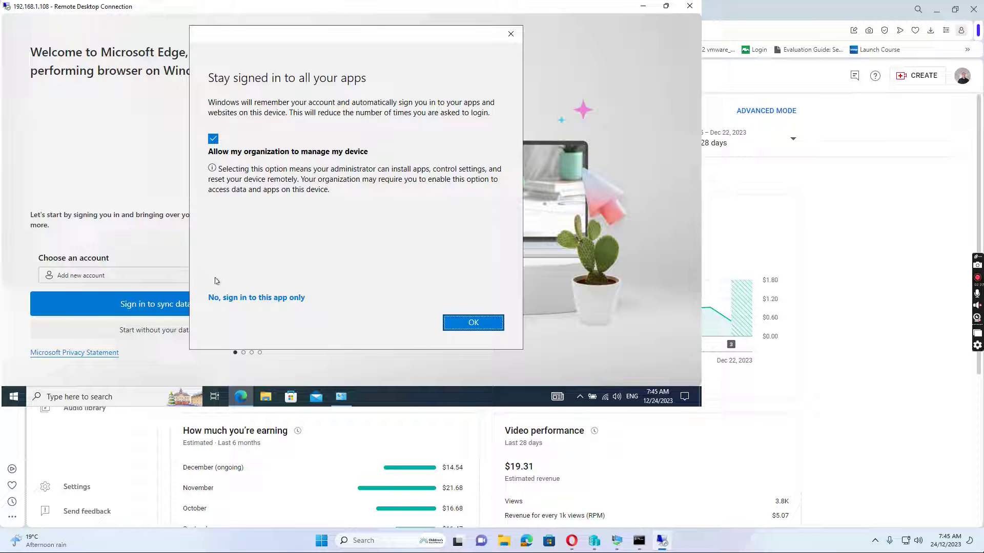
click(253, 299)
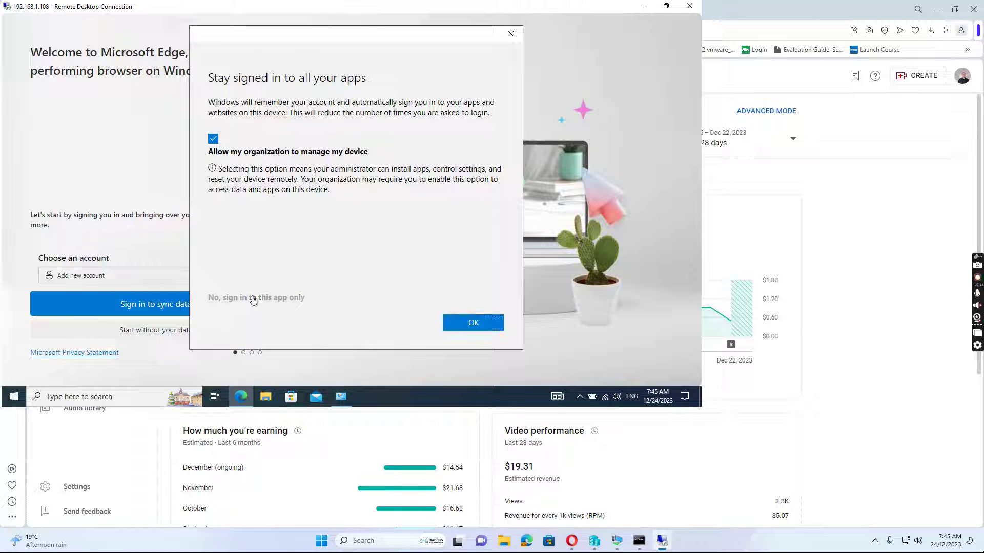
click(253, 301)
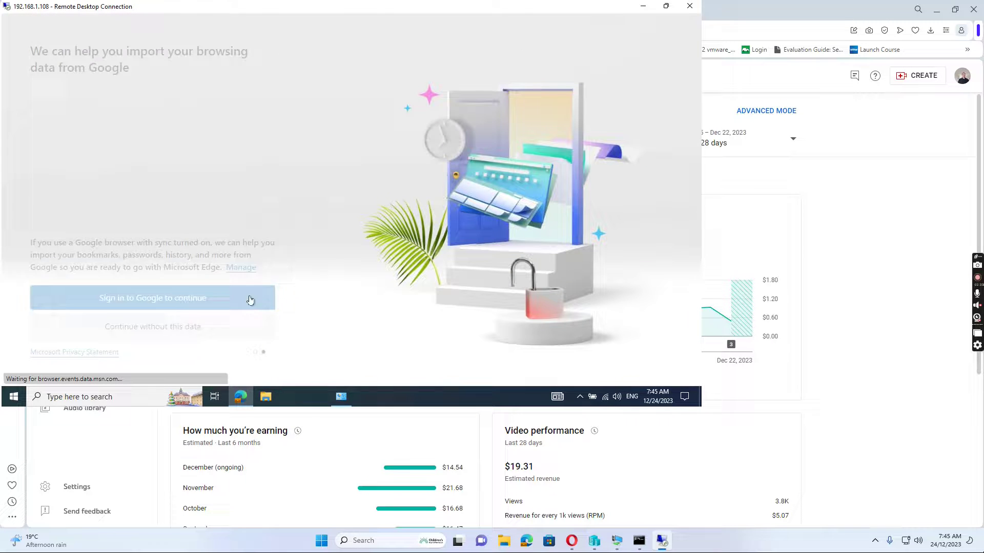
Skip importing Google browsing data and load the VIC-Team SharePoint site address.
click(154, 329)
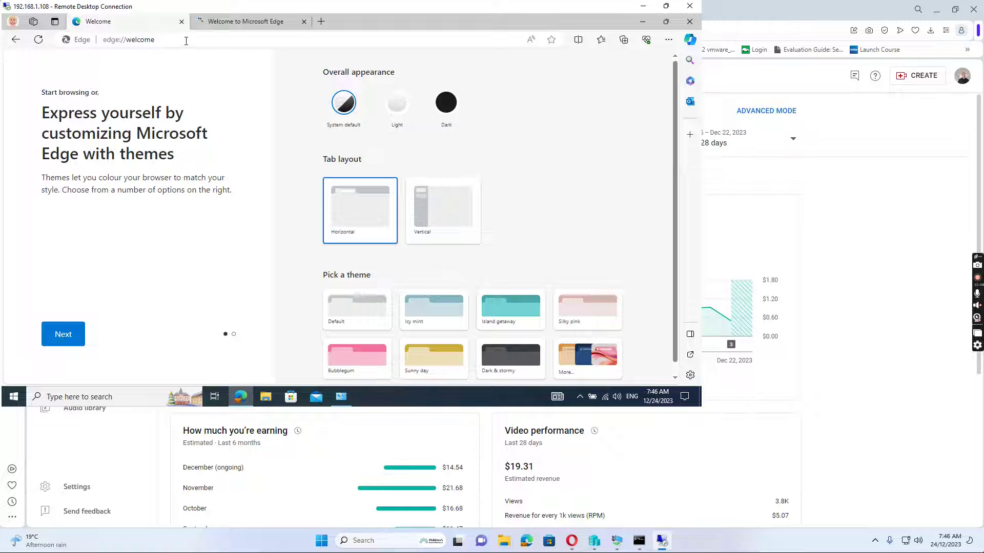
click(186, 41)
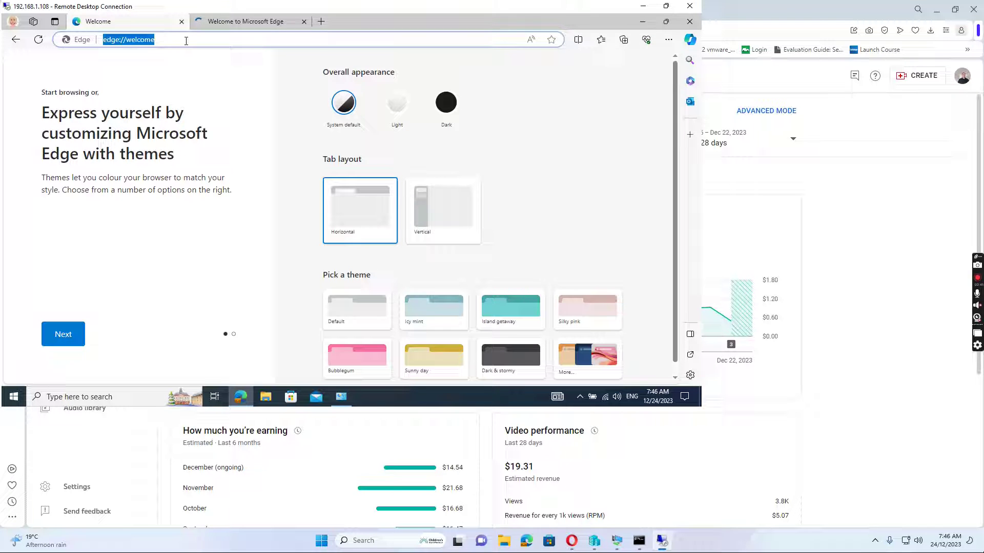
text(https)
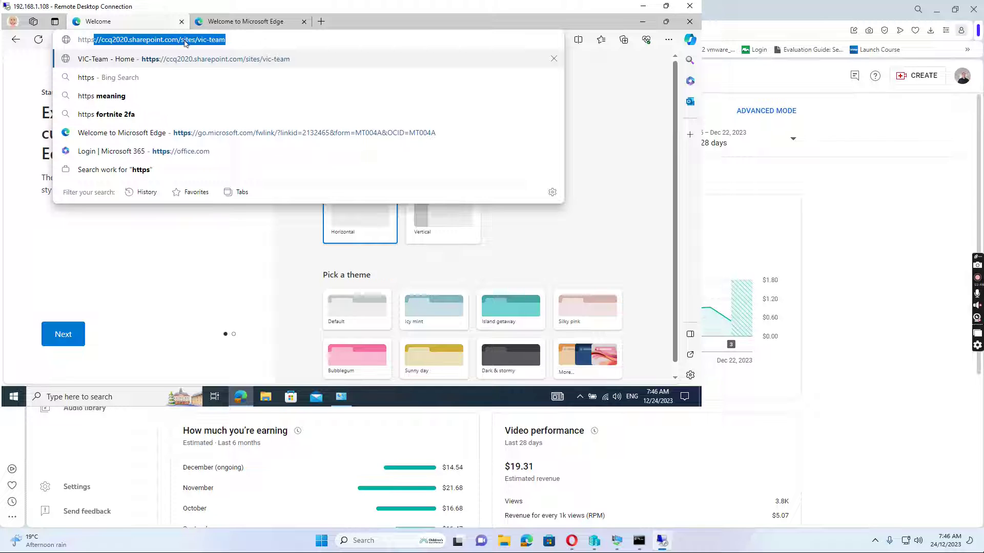
key(Right)
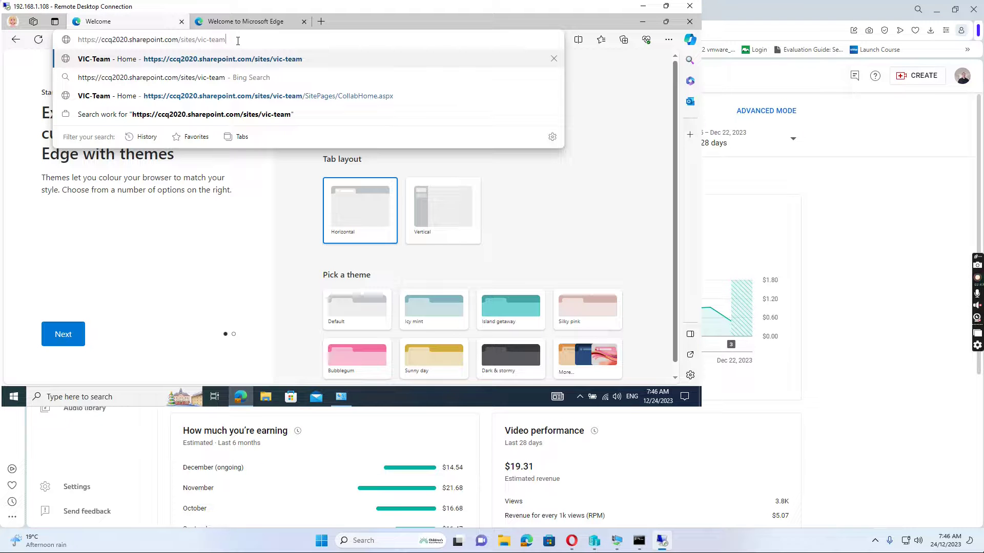
key(Return)
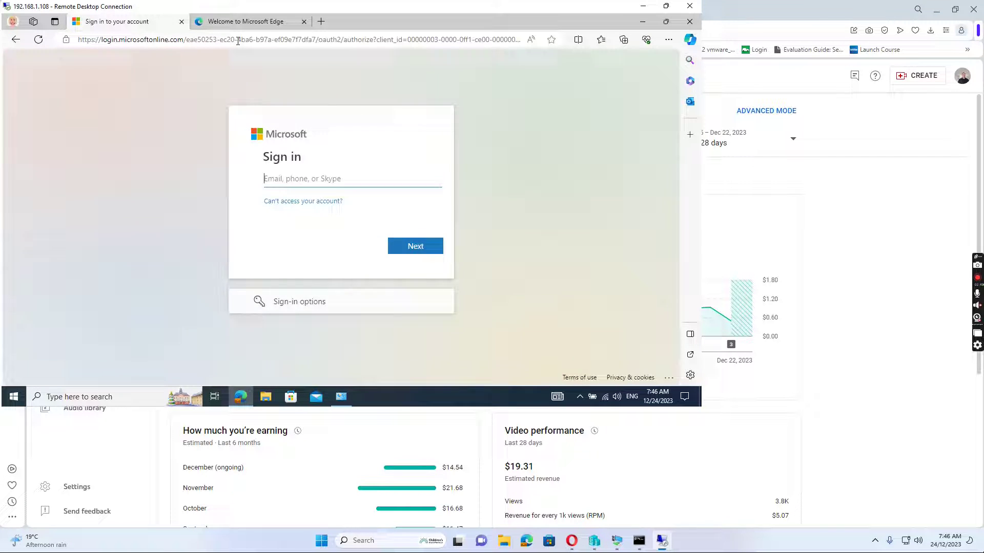
Complete the work-account sign-in and choose Yes to stay signed in.
click(404, 246)
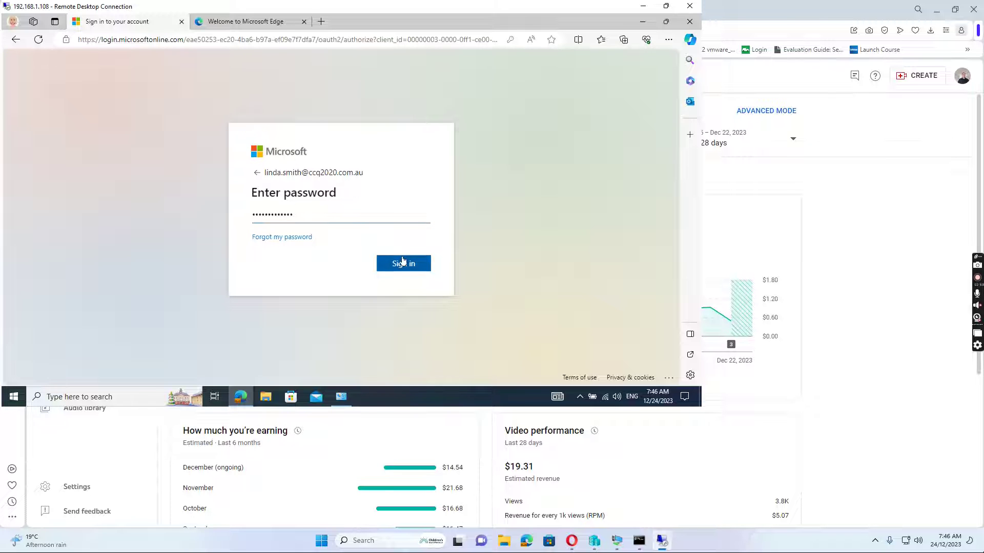
click(412, 265)
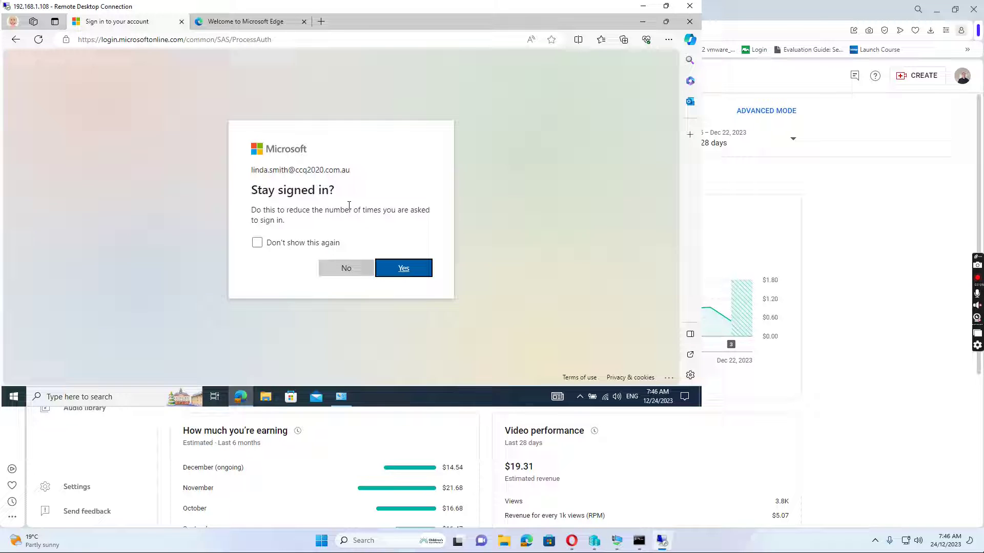
click(400, 265)
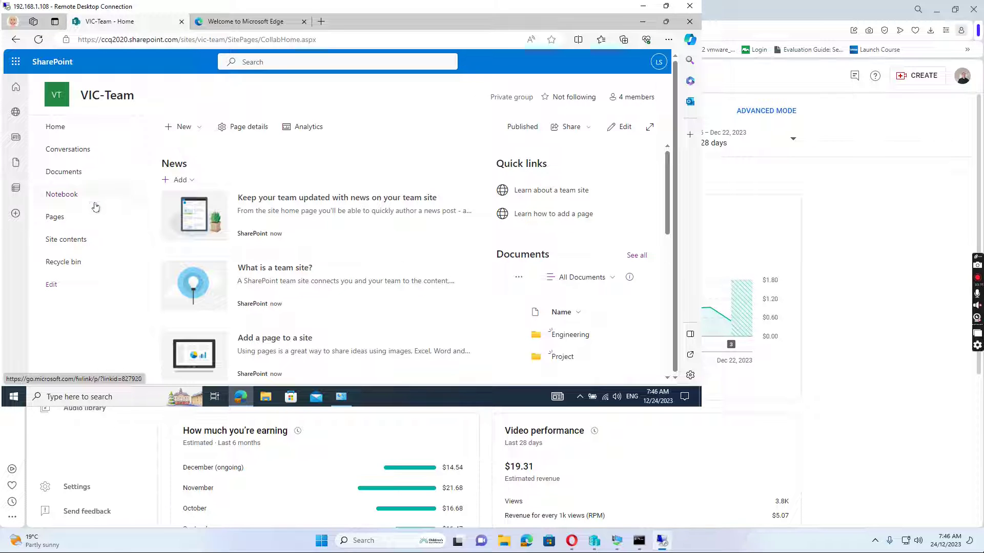
Open the Documents library and review Site permissions, including the VIC-Team Members group card.
click(62, 174)
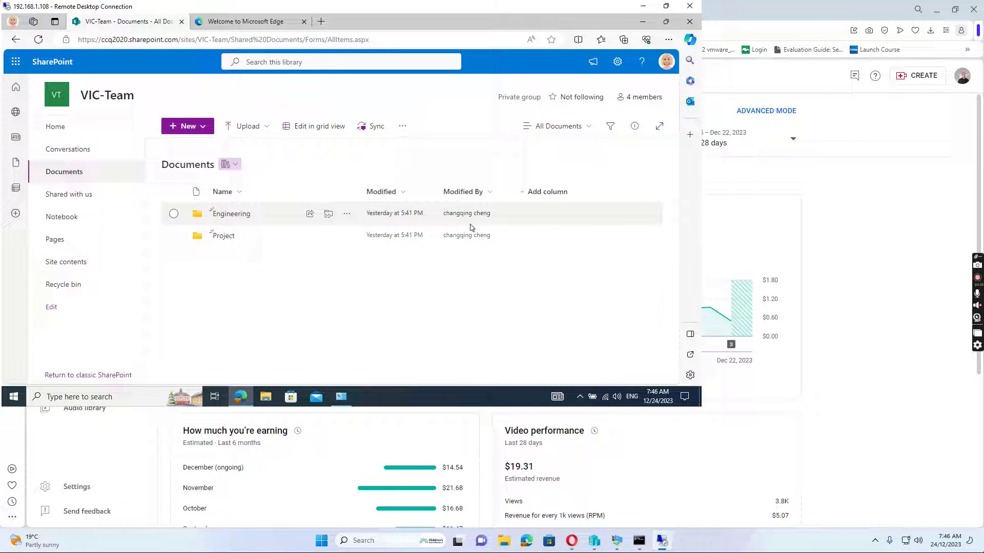
click(616, 62)
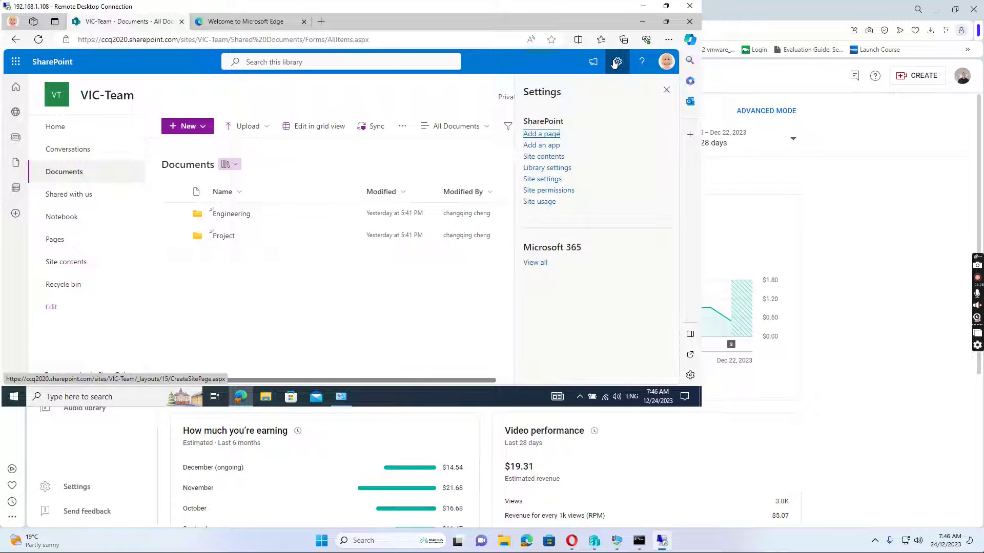
click(551, 191)
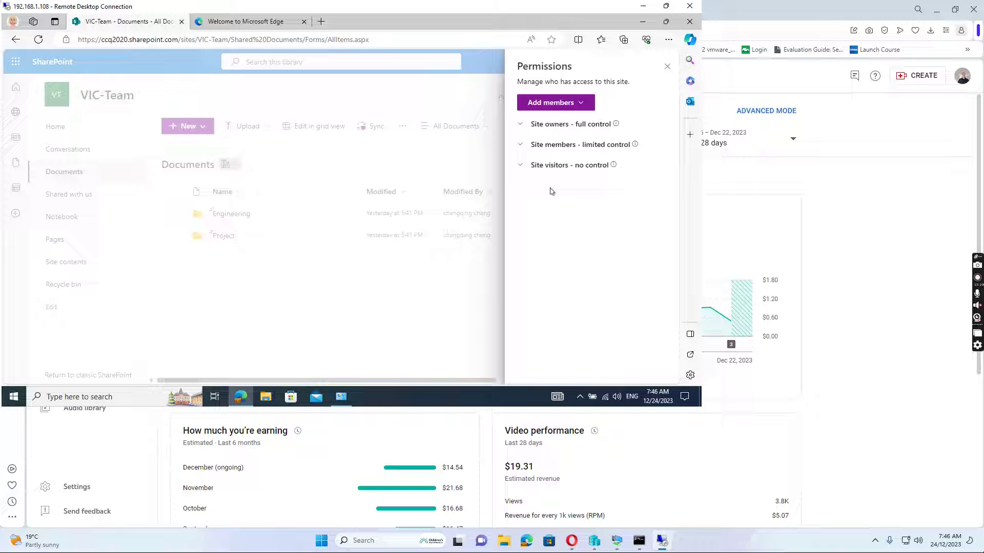
click(547, 147)
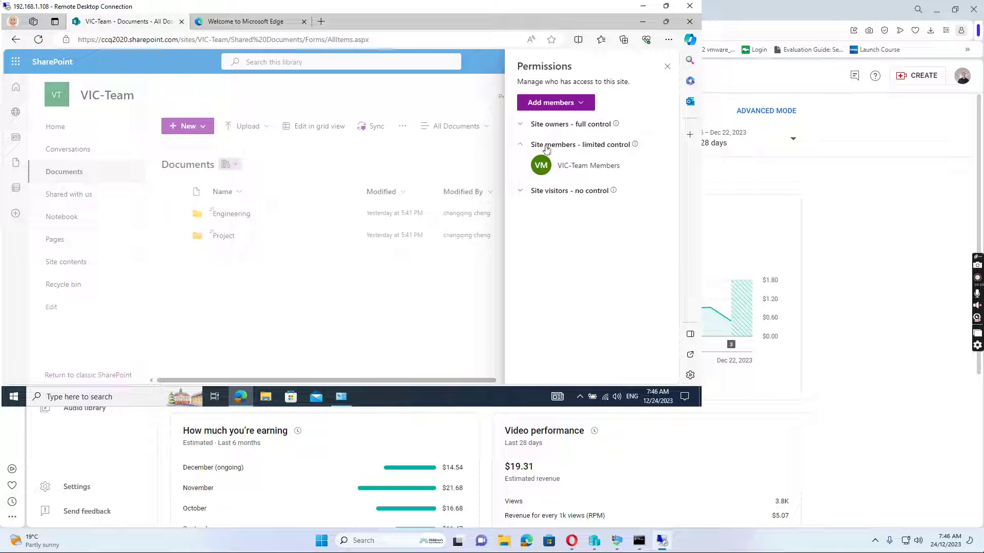
click(571, 166)
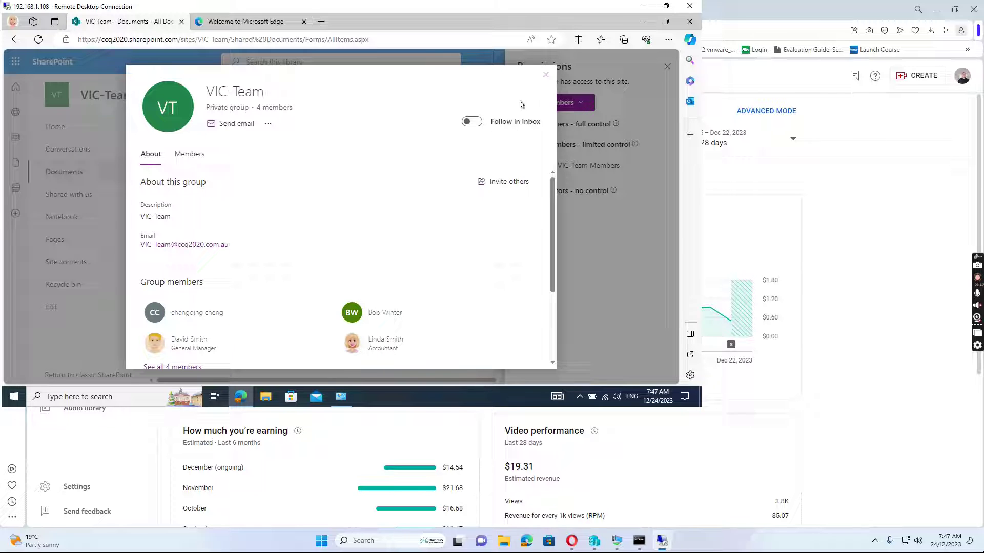
click(545, 77)
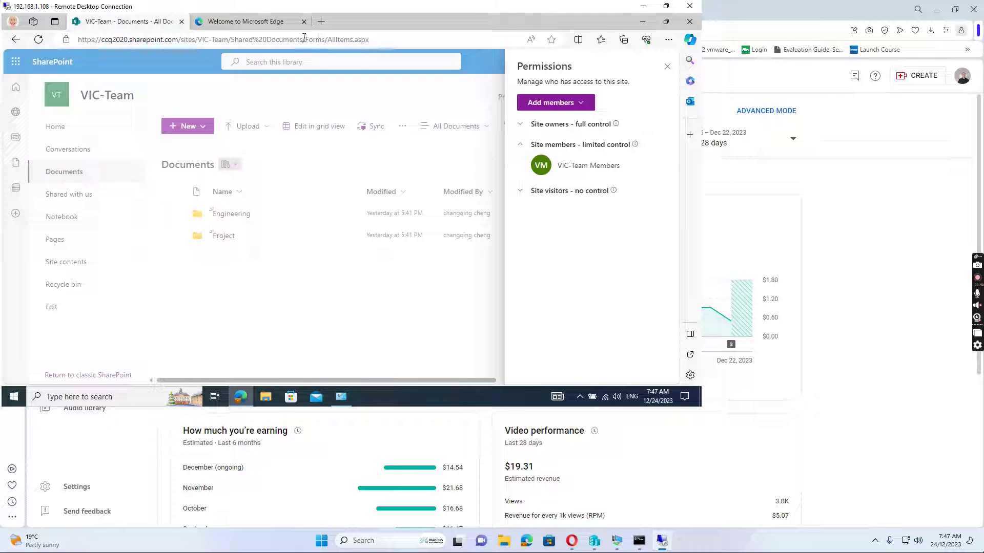
Copy the library URL and attempt mapping it as drive Z:, cancelling after Access Denied.
drag(304, 39, 23, 48)
key(ctrl+c)
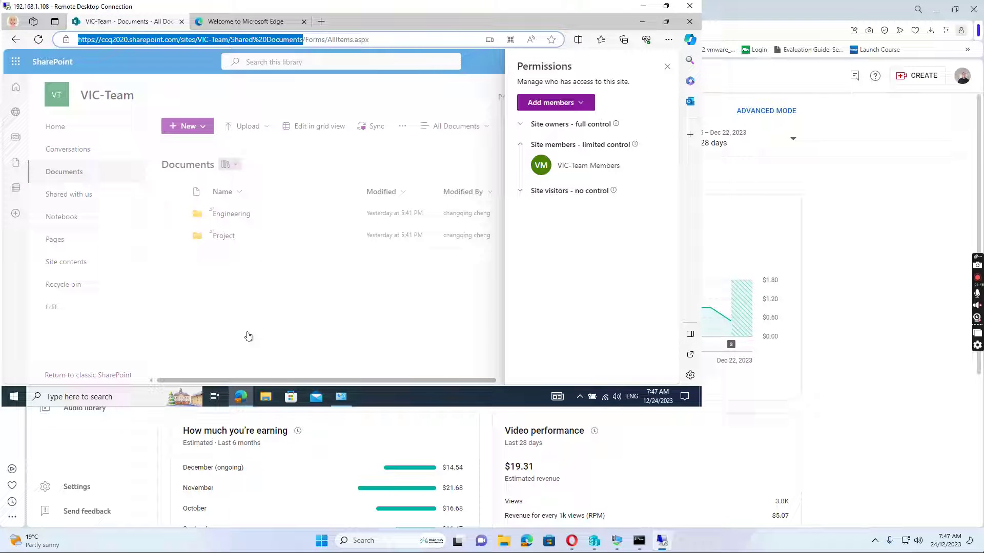
click(266, 398)
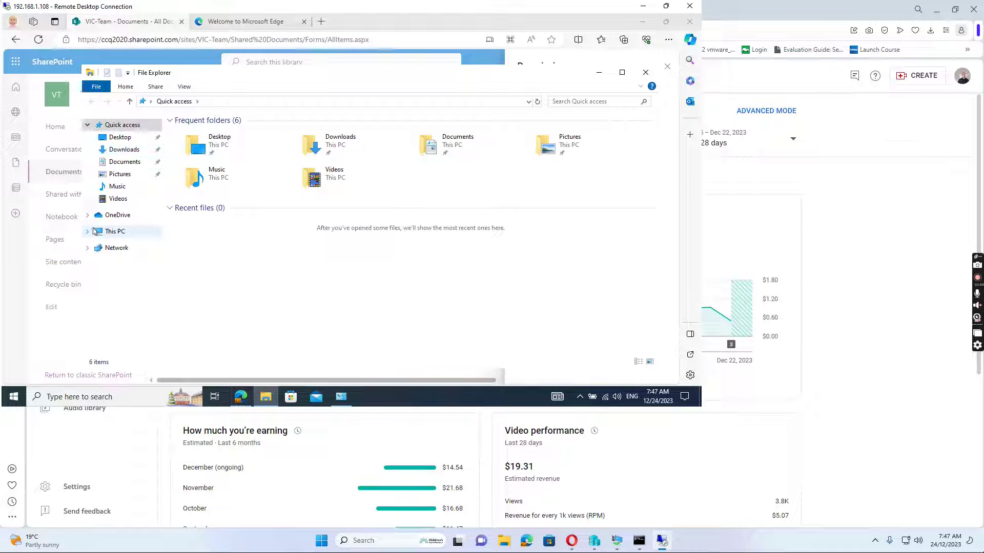
click(87, 232)
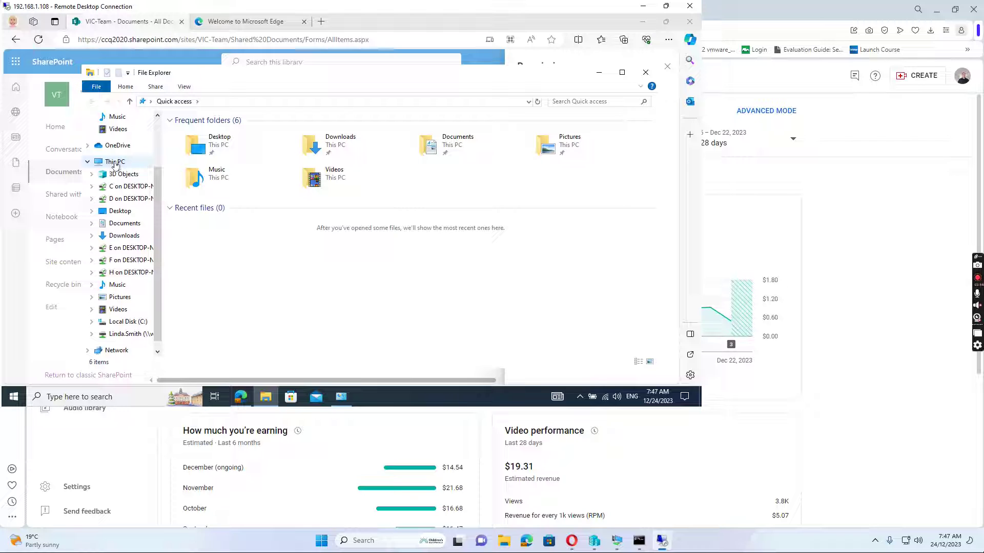
right_click(115, 163)
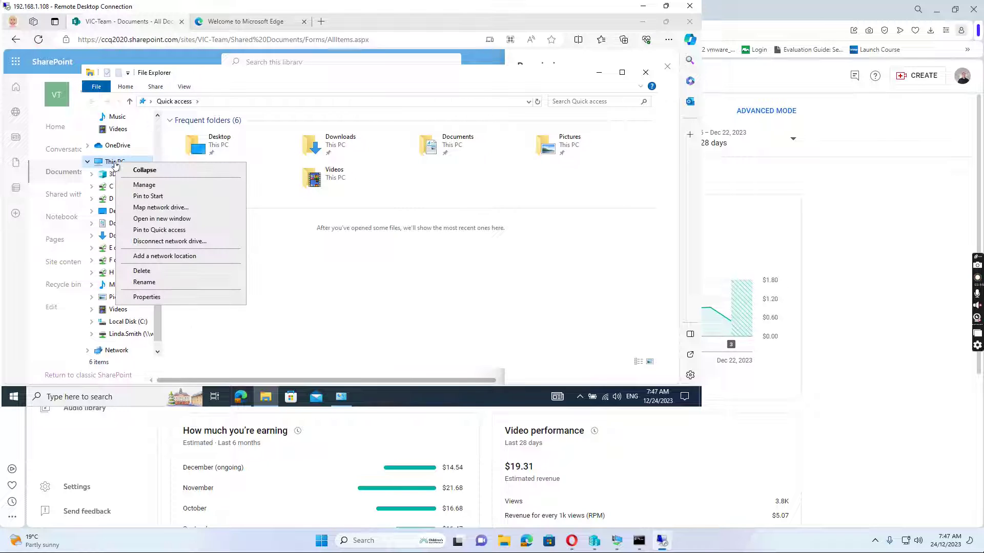
click(161, 209)
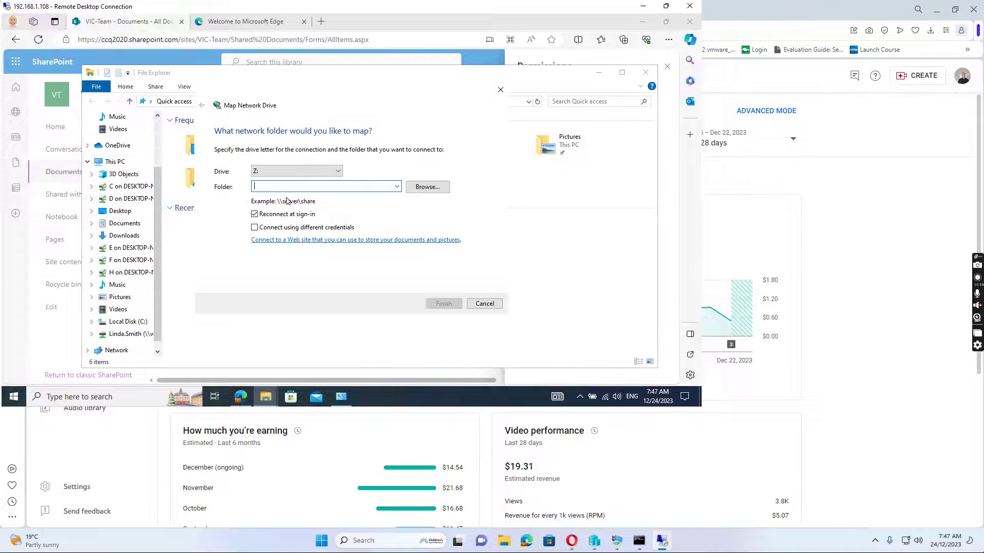
key(ctrl+v)
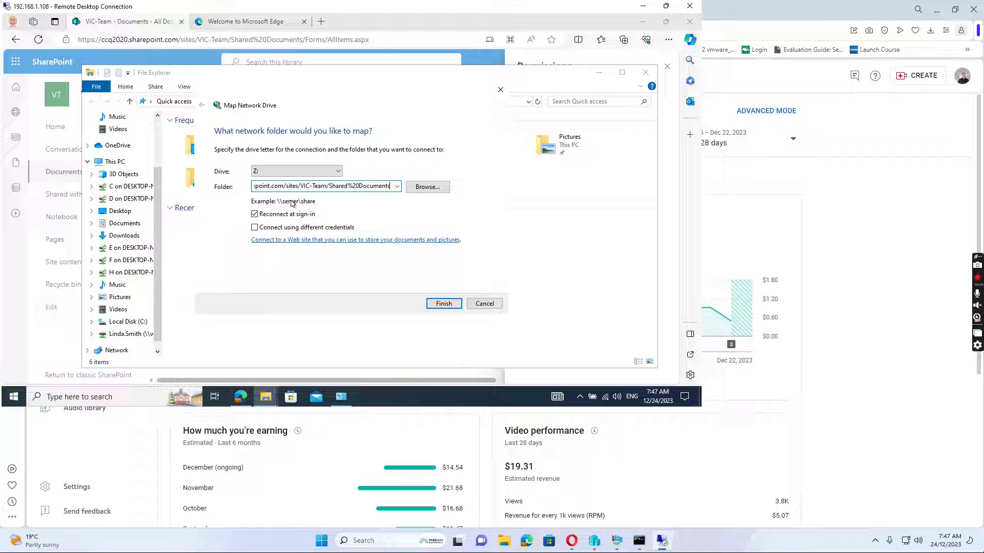
click(441, 303)
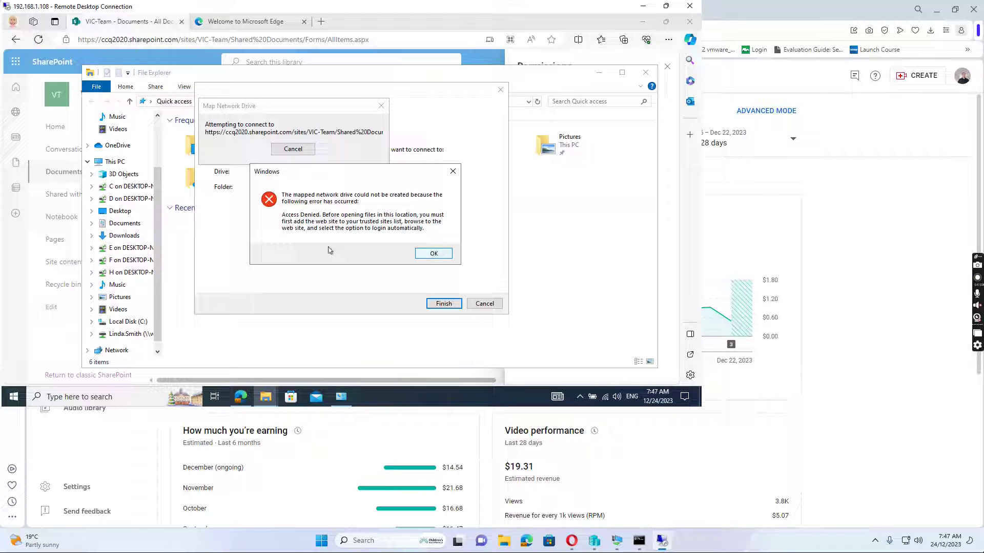
click(441, 255)
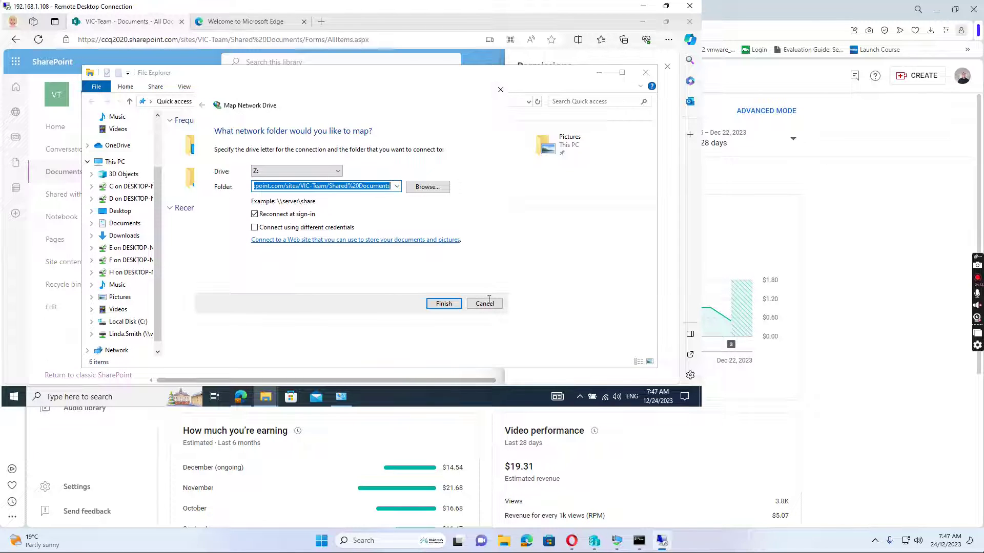
click(487, 304)
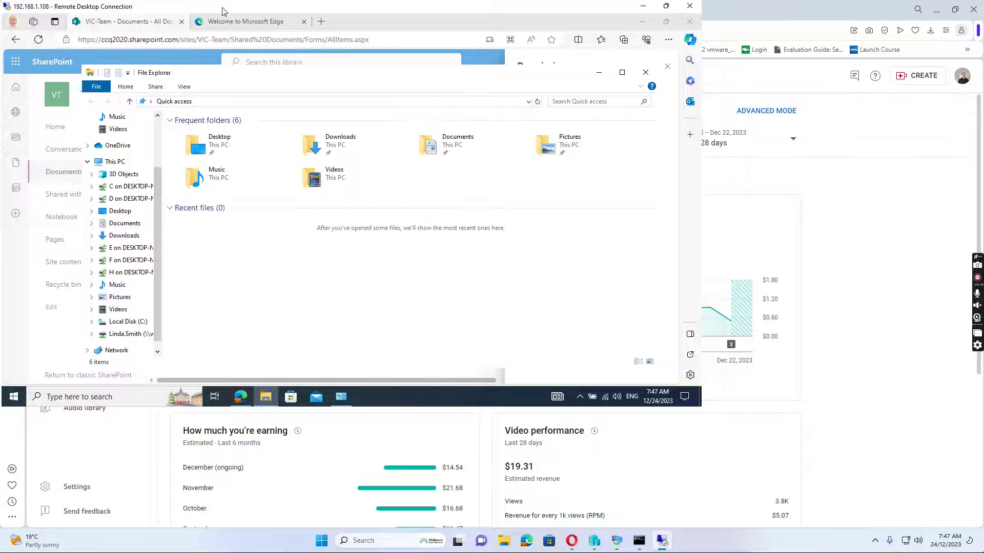
Copy the library page address and set Edge's IE-mode reload option to Allow.
click(387, 41)
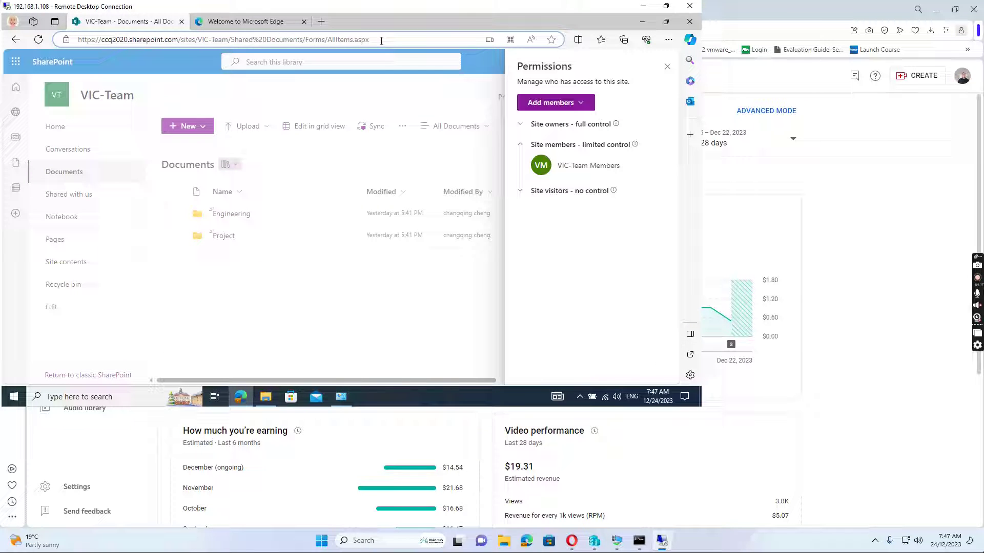
click(382, 41)
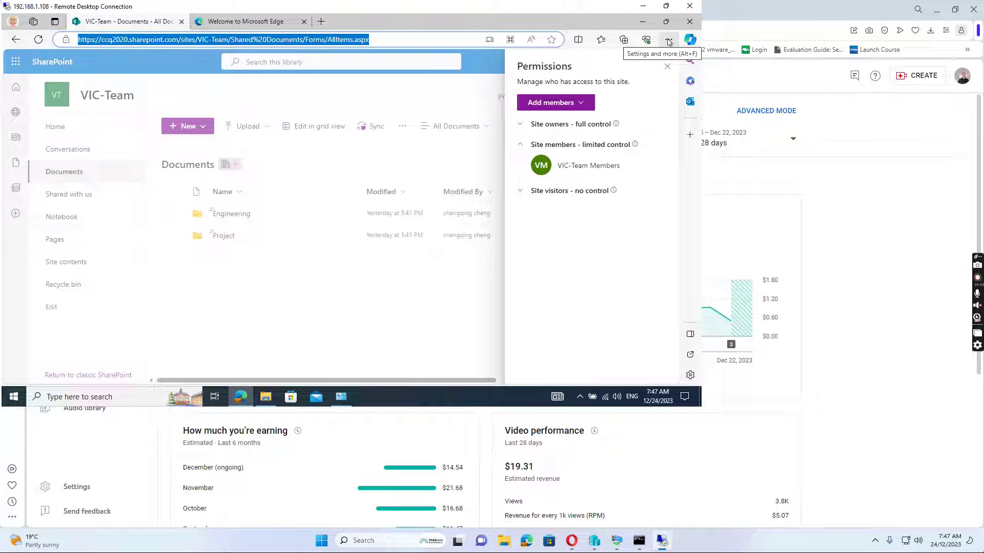
click(669, 41)
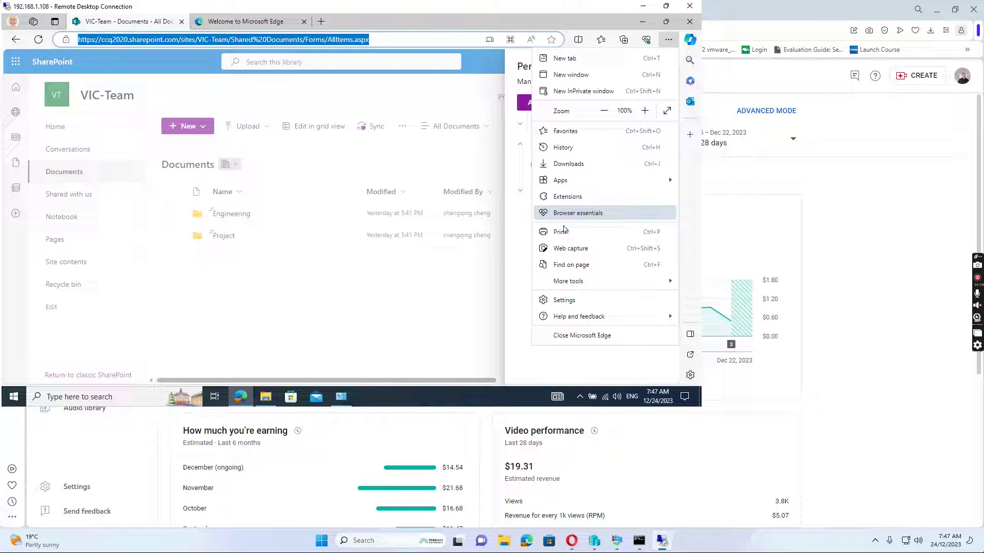
click(563, 300)
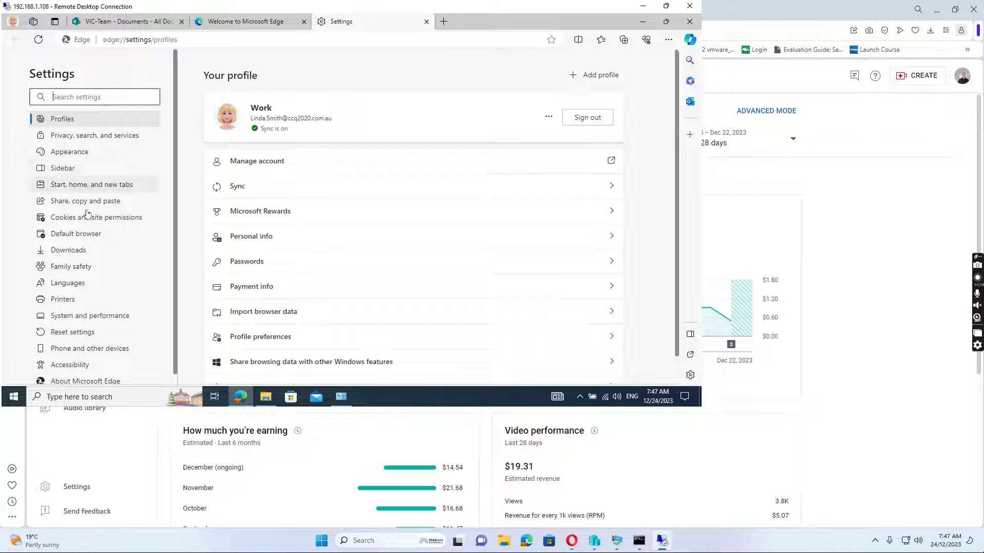
click(77, 234)
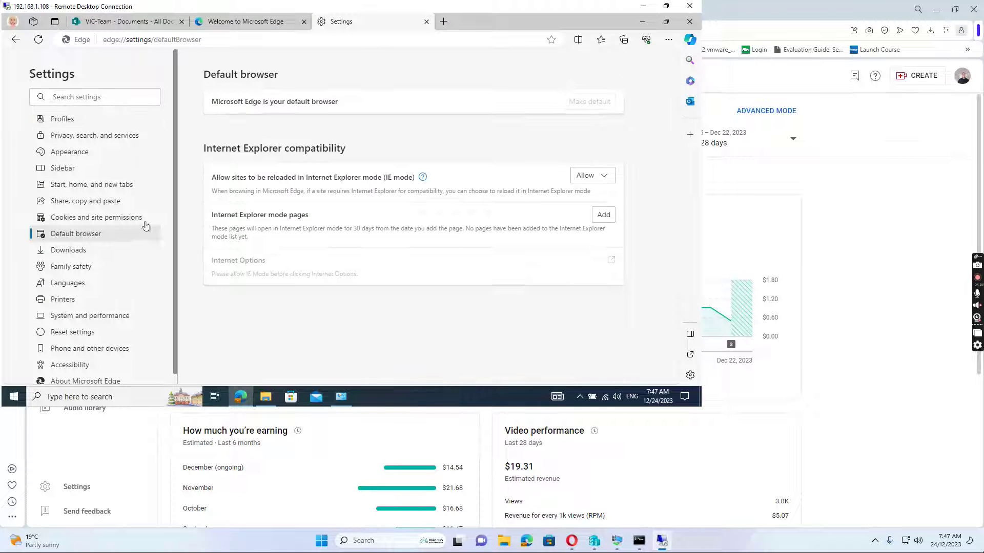
click(603, 181)
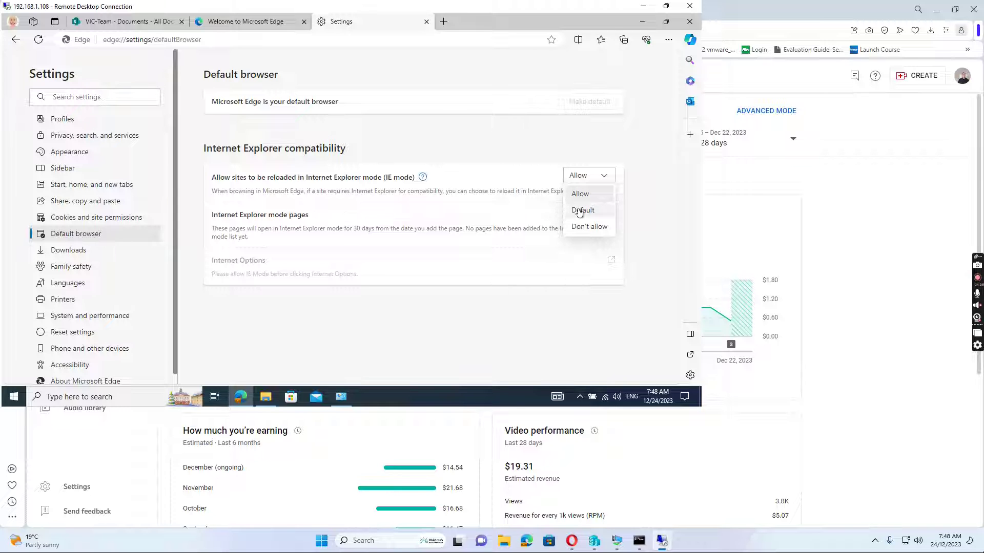
click(579, 211)
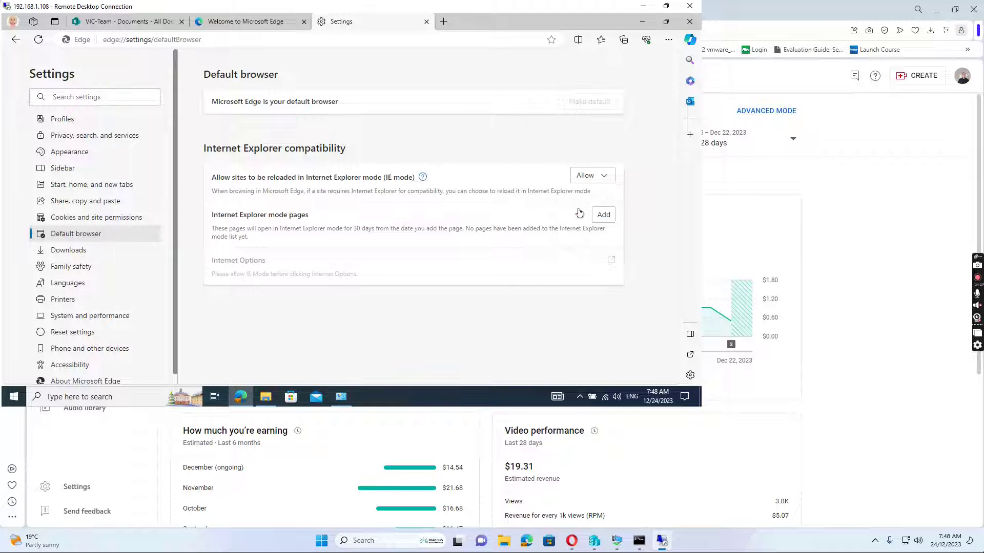
click(602, 177)
click(576, 196)
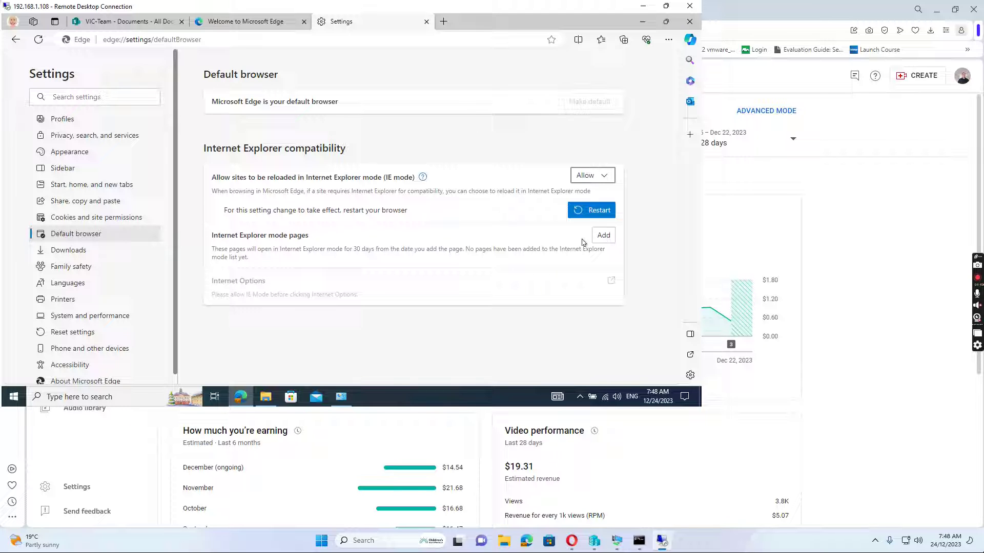
Add the VIC-Team Shared Documents AllItems.aspx page to Internet Explorer mode pages.
click(602, 237)
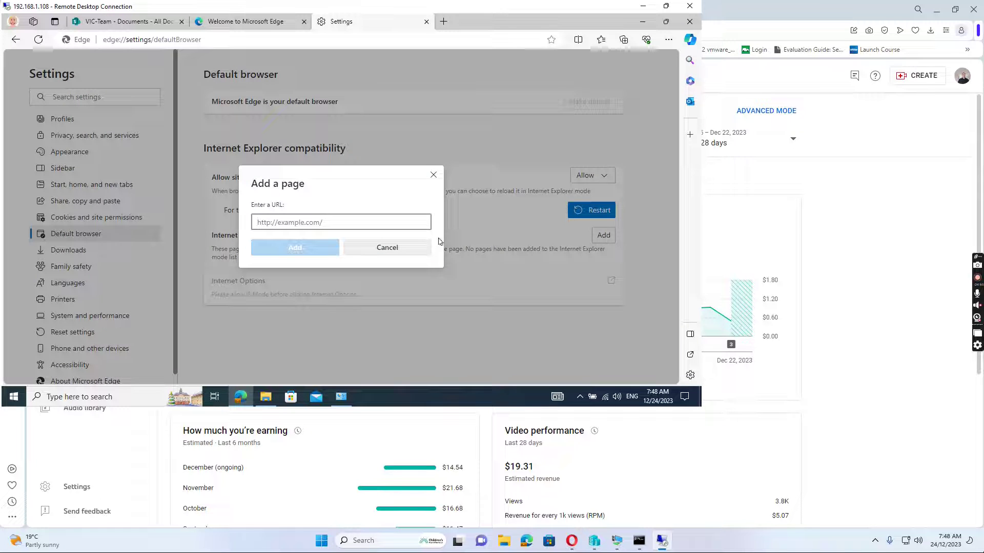
key(ctrl+v)
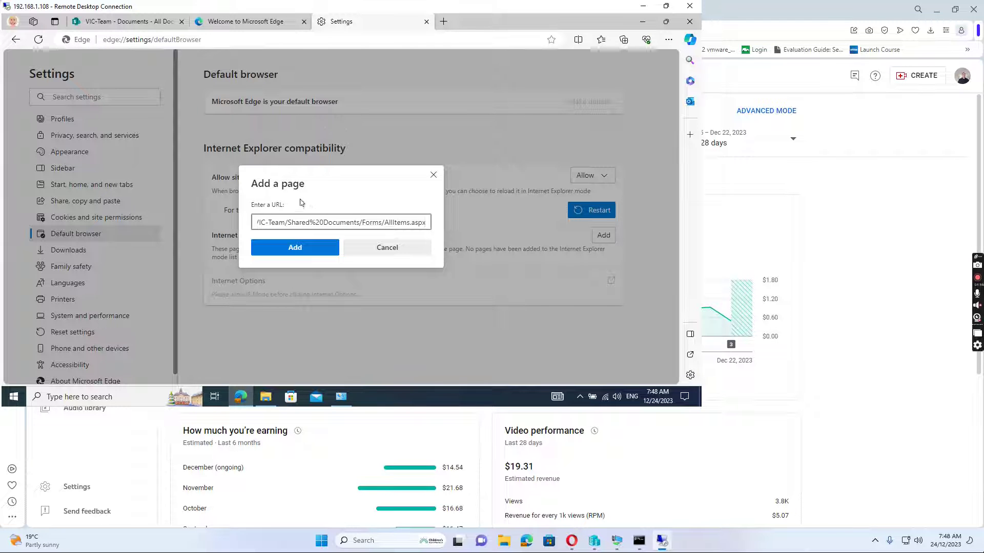
click(295, 248)
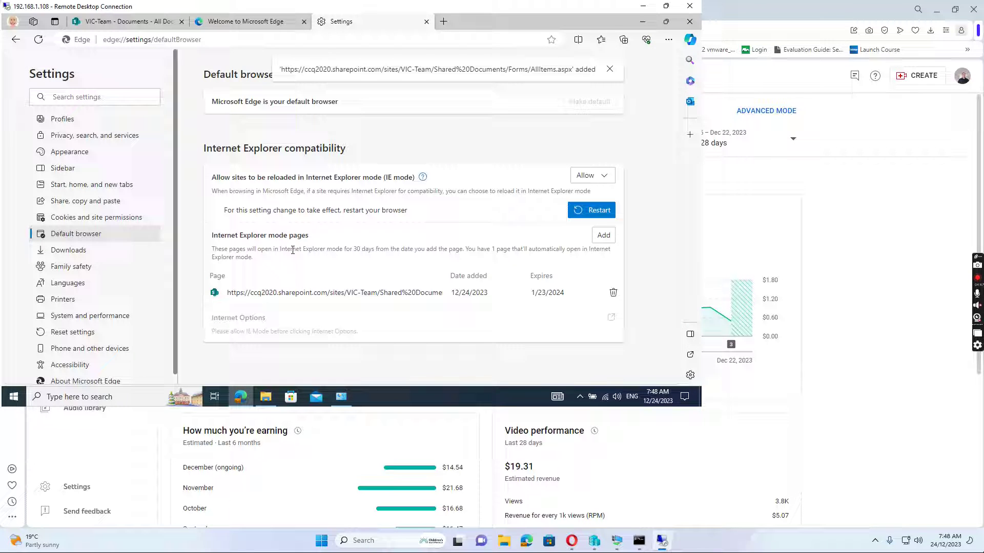
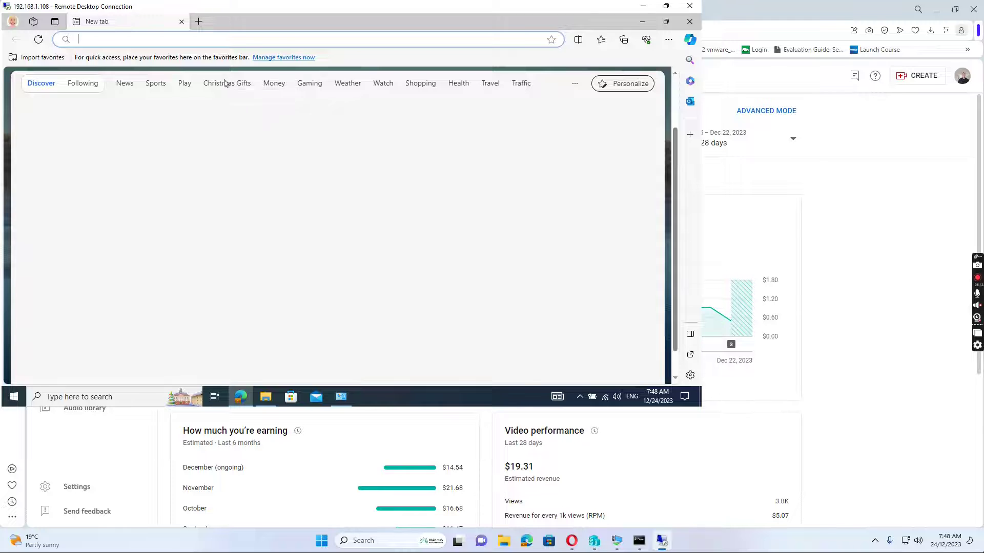
Go to the autocompleted ccq2020.sharepoint.com/sites/vic-team address in Edge.
key(Return)
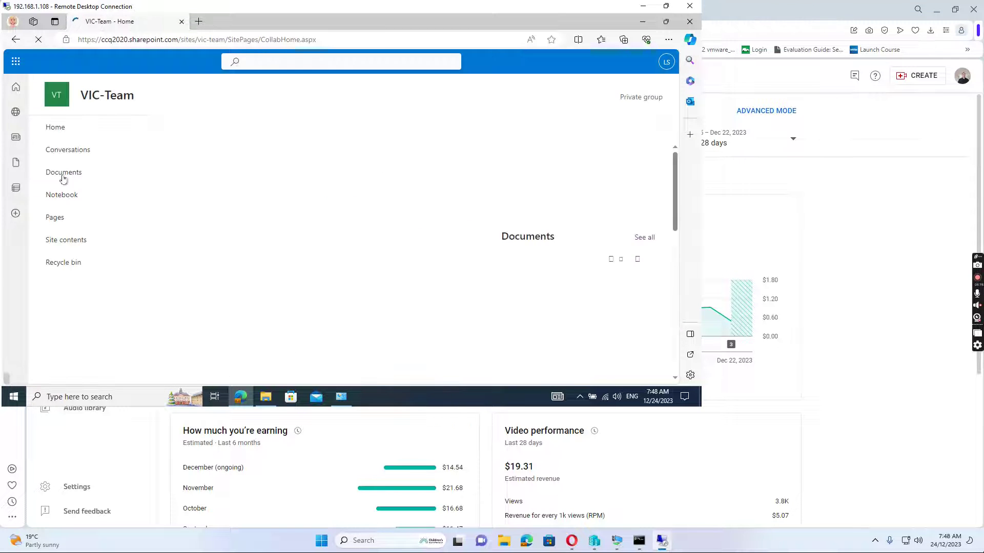
Move between the site home, Pages and Documents, ending on the Documents library with Engineering and Project.
click(65, 177)
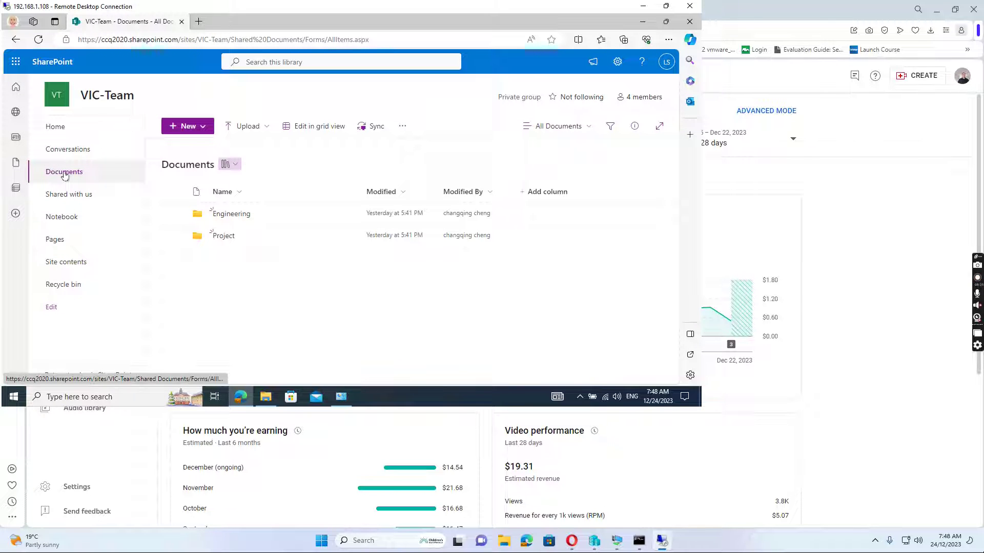
click(56, 128)
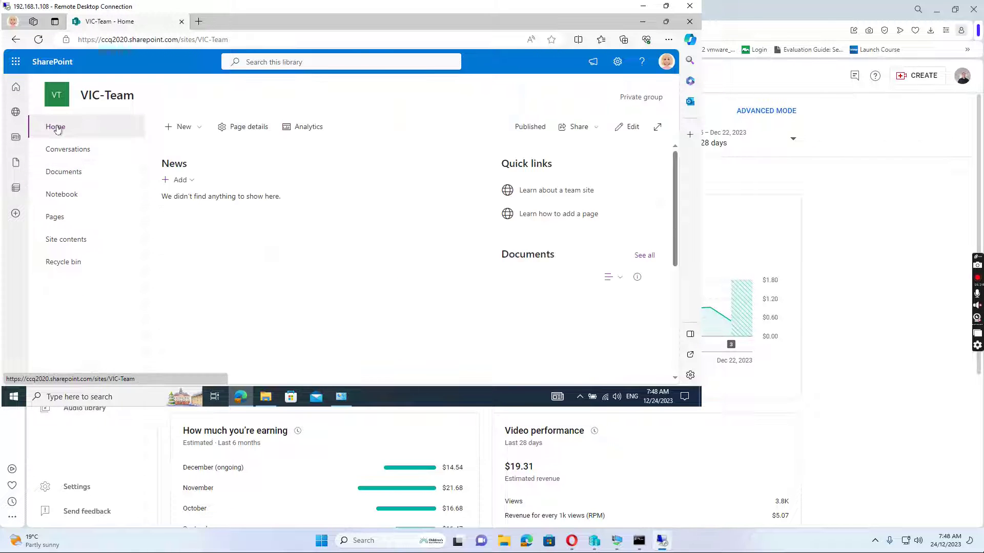
click(58, 173)
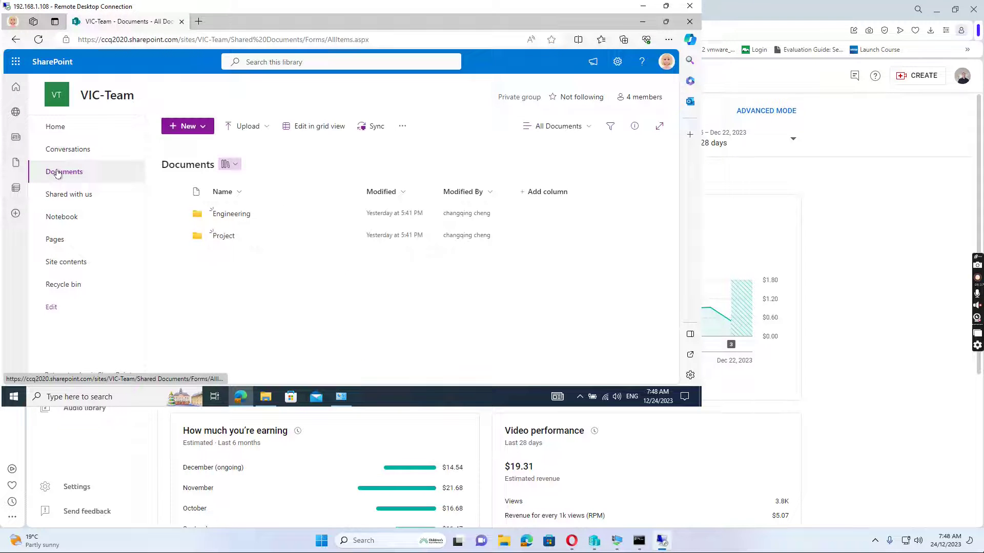
click(56, 129)
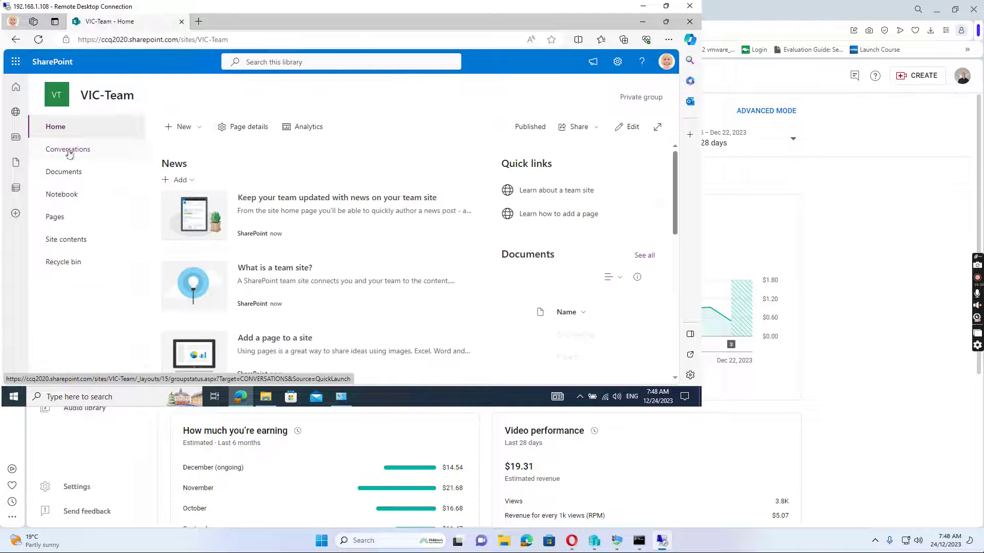
click(65, 172)
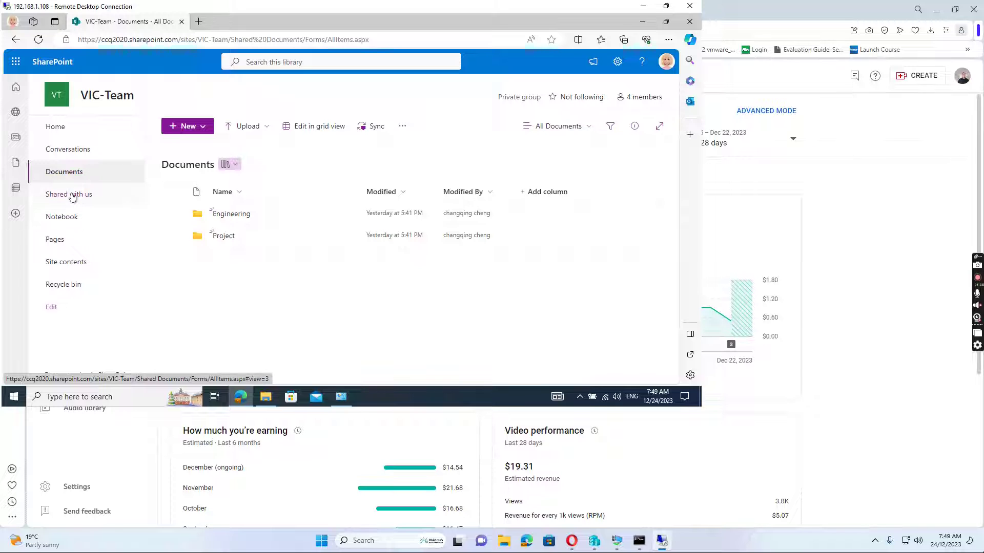
click(64, 241)
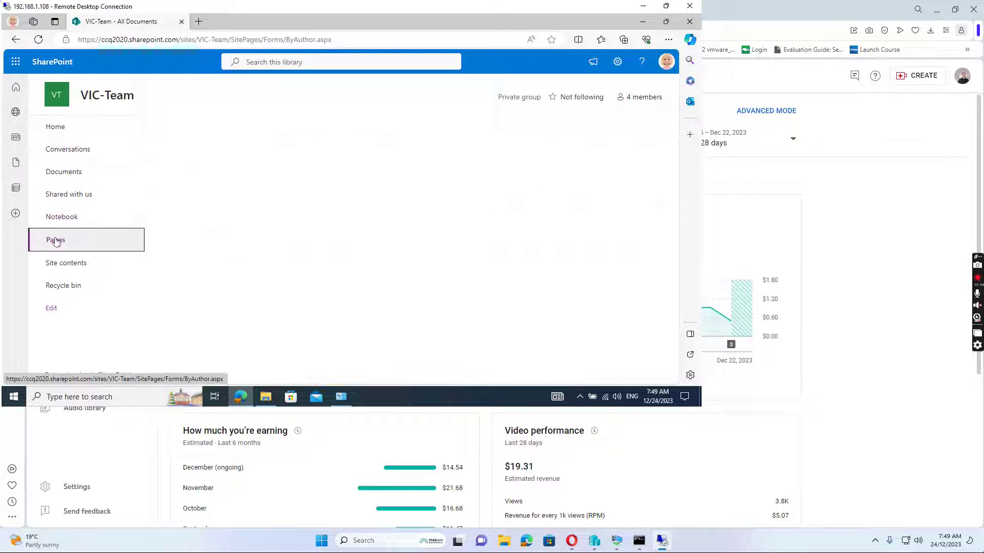
click(65, 173)
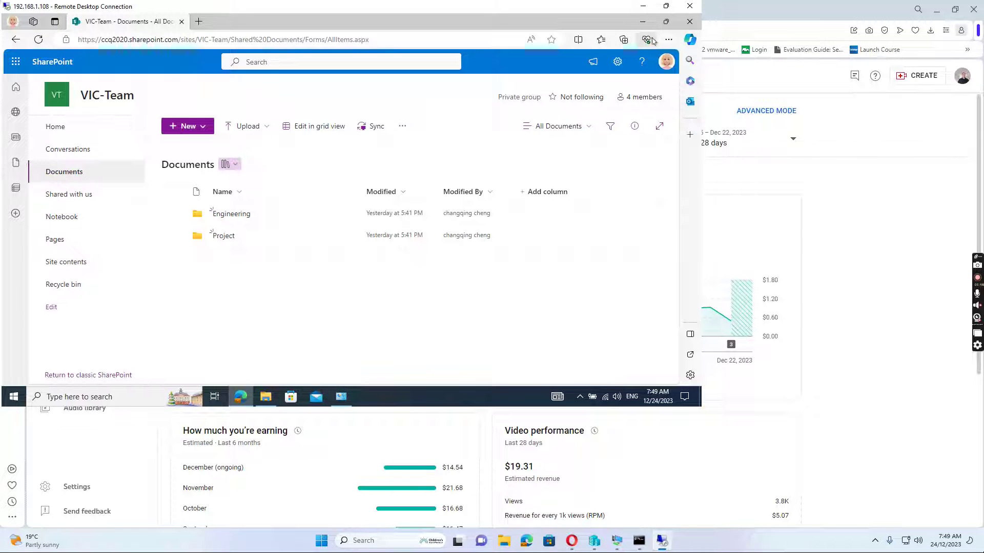
click(668, 40)
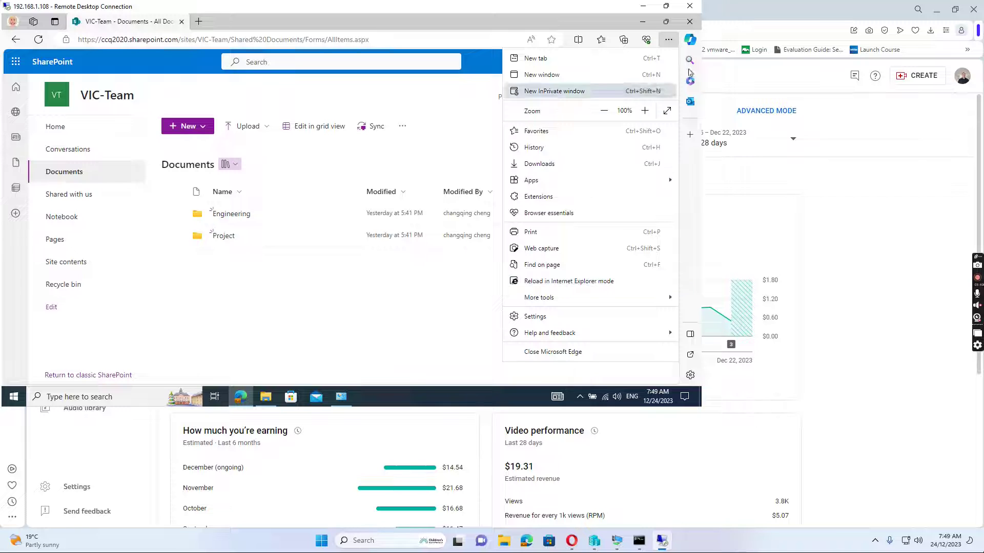
Check Edge's Internet Explorer mode pages under Default browser, then open the VIC-Team Conversations.
click(536, 318)
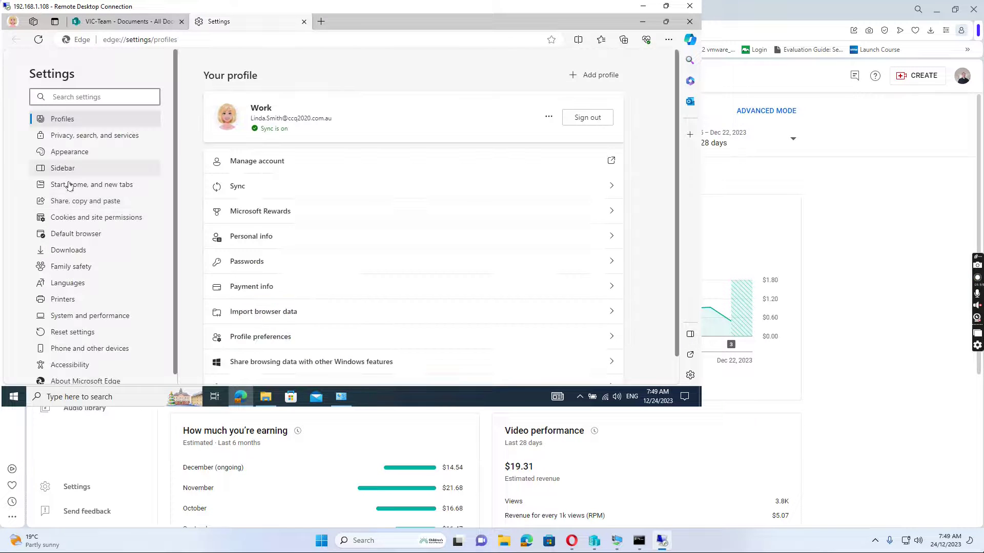
click(75, 237)
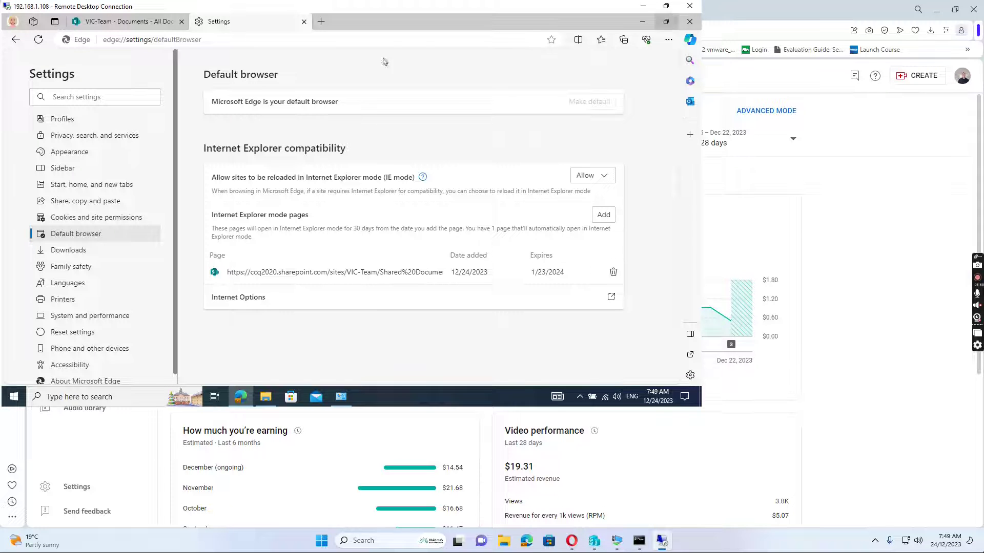
click(127, 24)
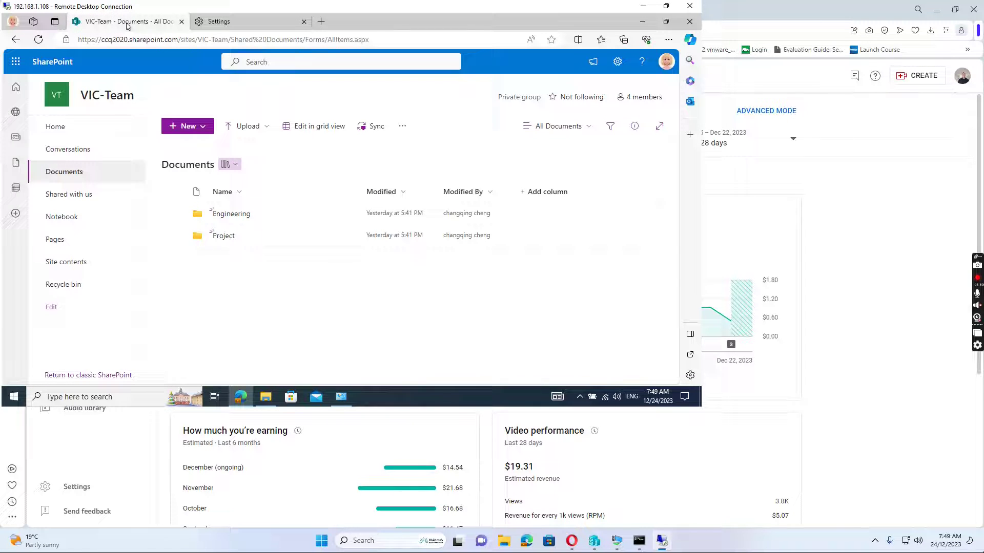
click(66, 149)
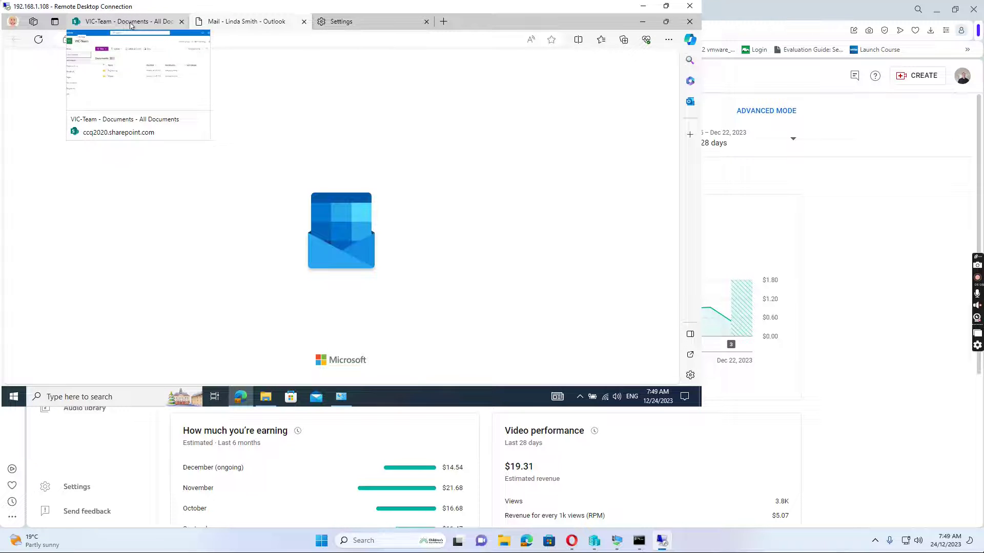
Reload the VIC-Team Documents library so it reopens in IE mode at Microsoft sign-in.
click(131, 24)
click(65, 172)
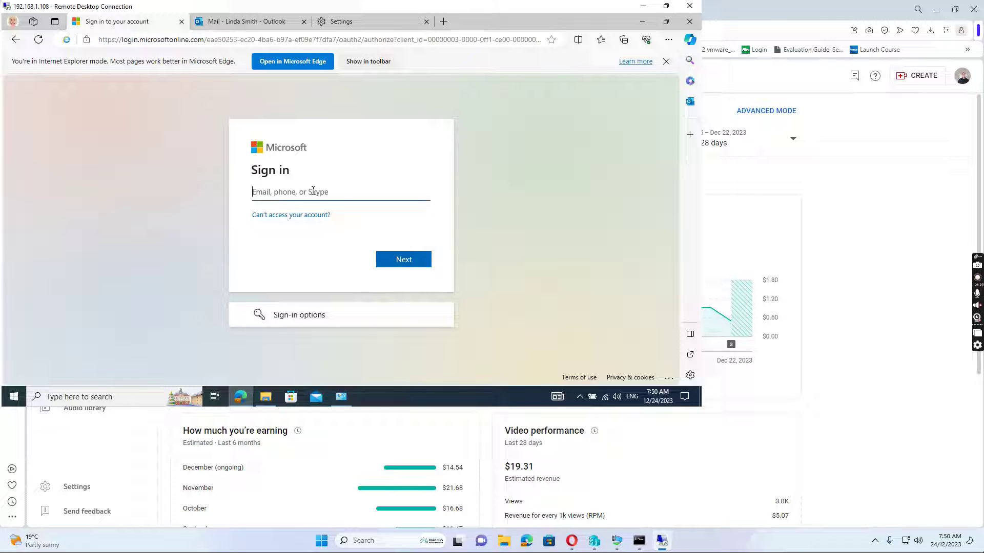
Sign in with the account e-mail and password, choosing Yes to stay signed in.
click(401, 260)
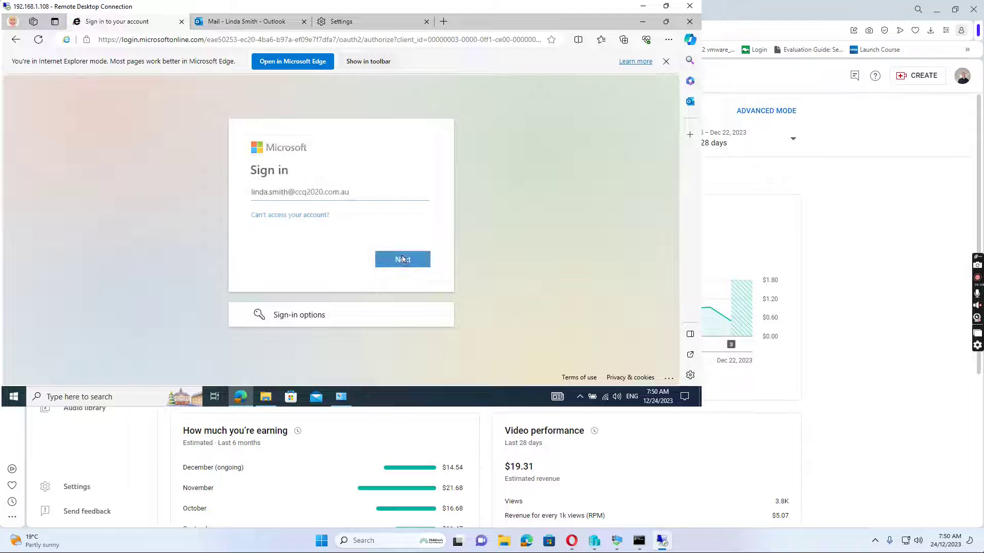
text(•)
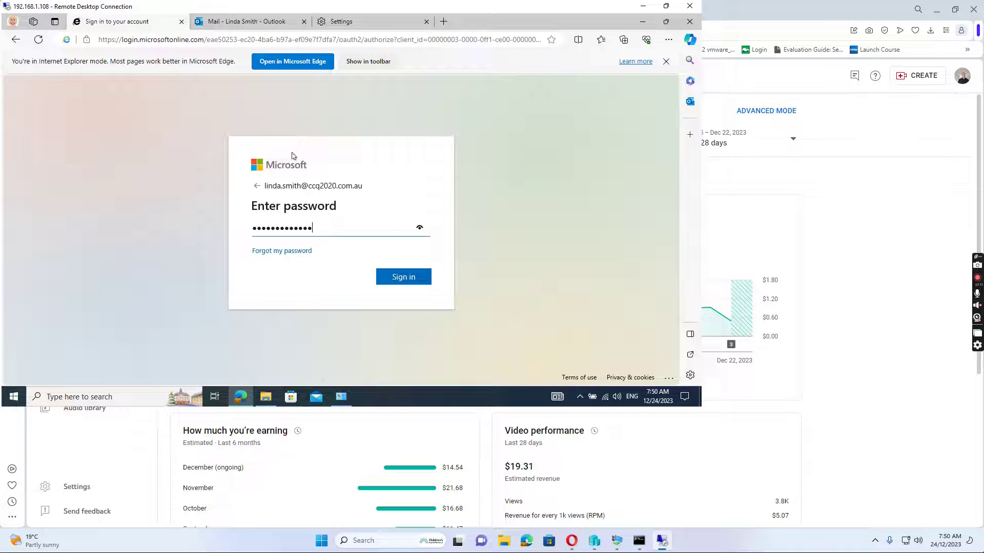
click(403, 278)
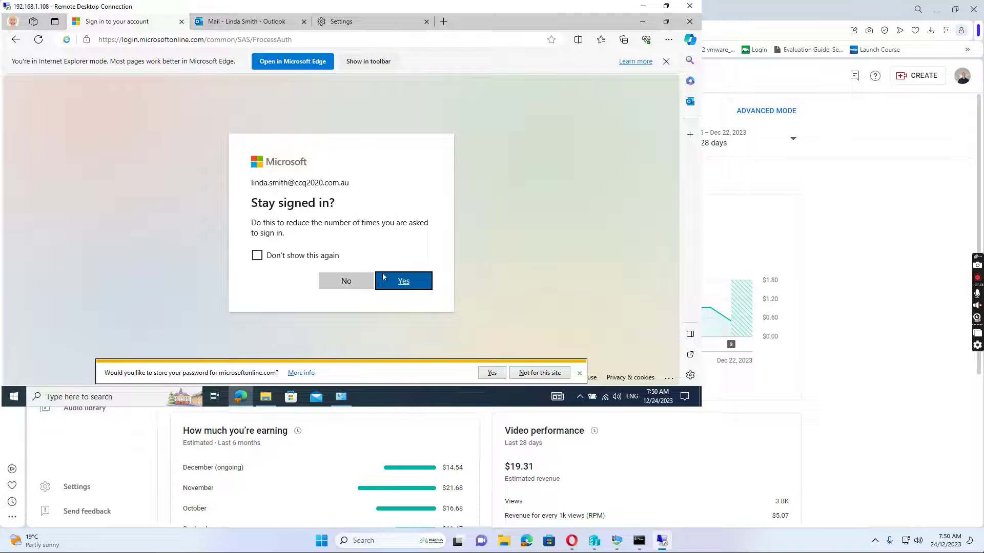
click(404, 283)
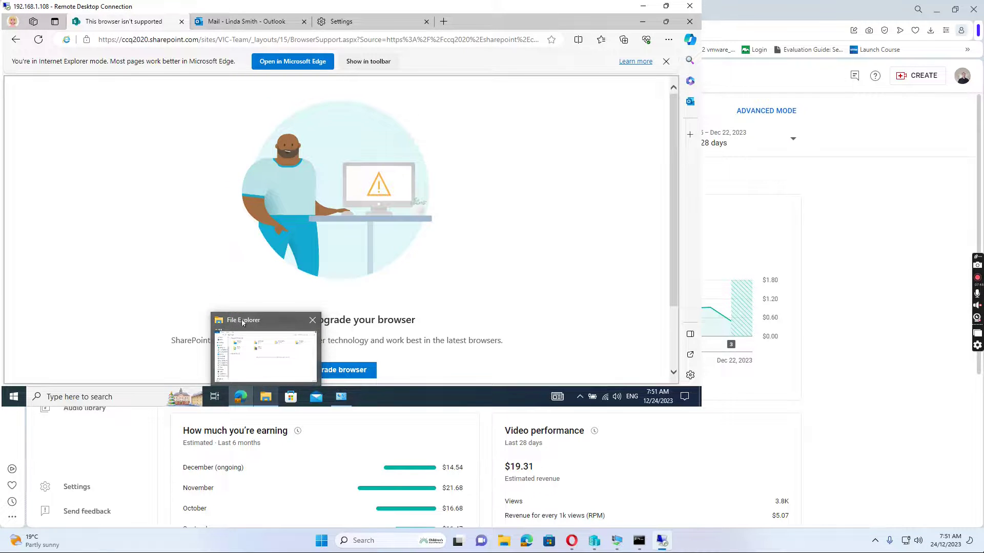
Map the VIC-Team library URL, trimmed of /Forms/AllItems.aspx, to drive Z: from This PC.
click(259, 382)
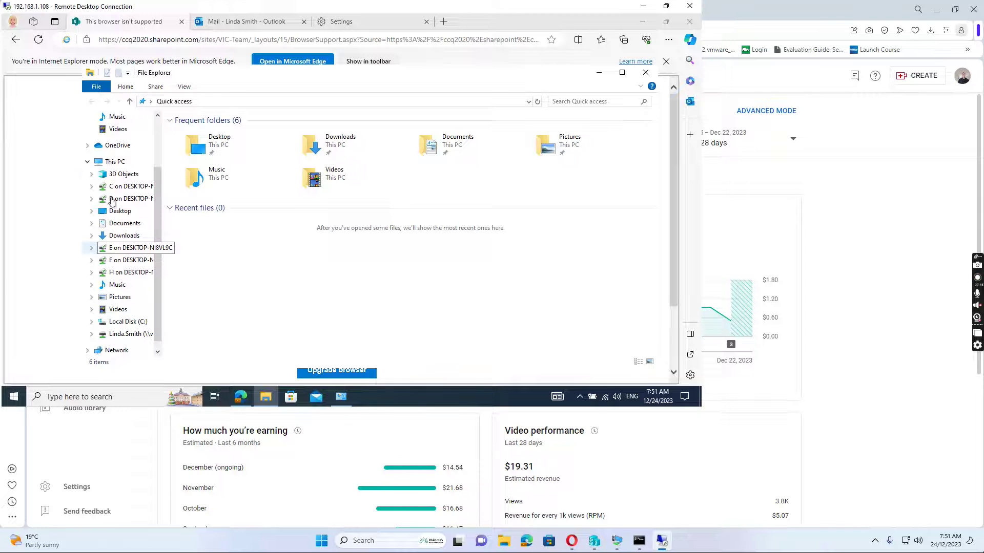
right_click(110, 163)
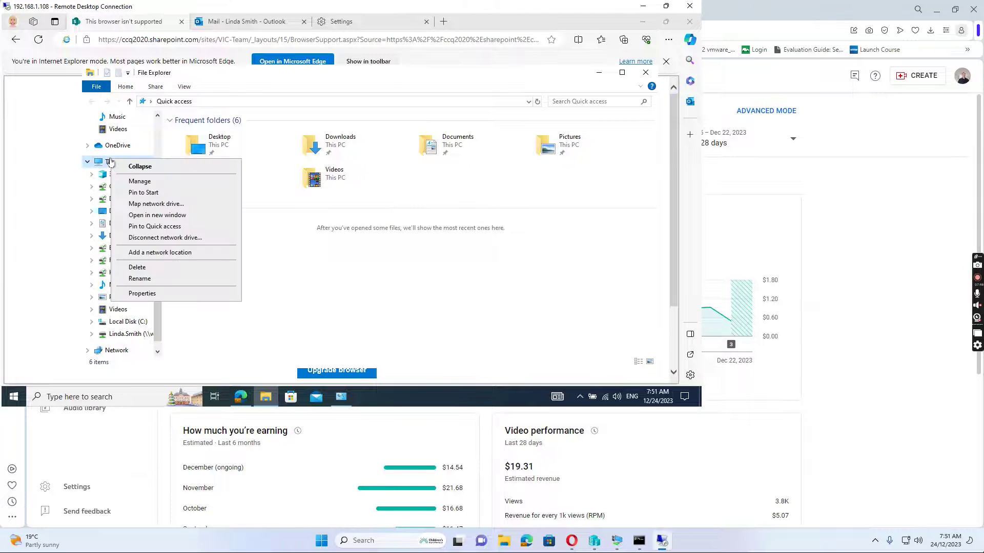
click(147, 204)
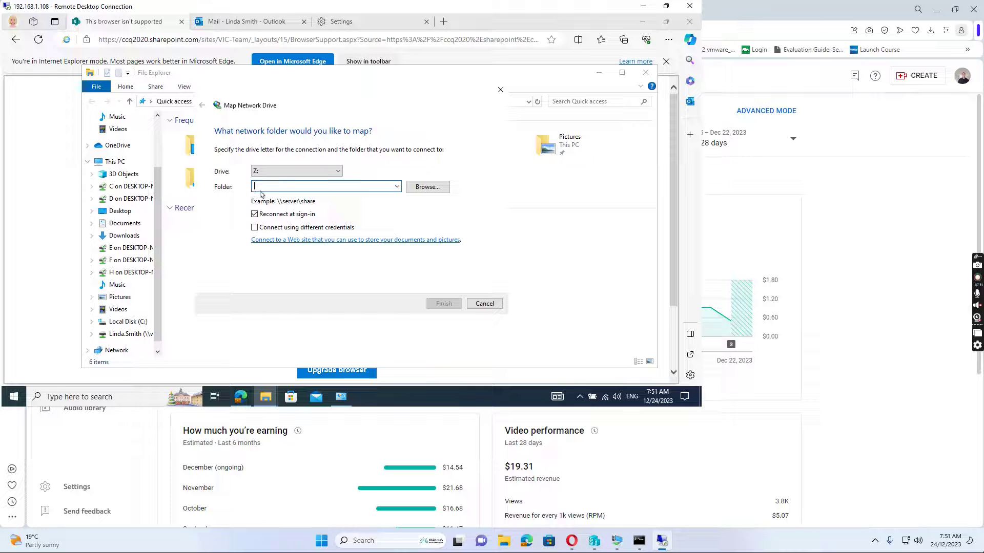
key(ctrl+v)
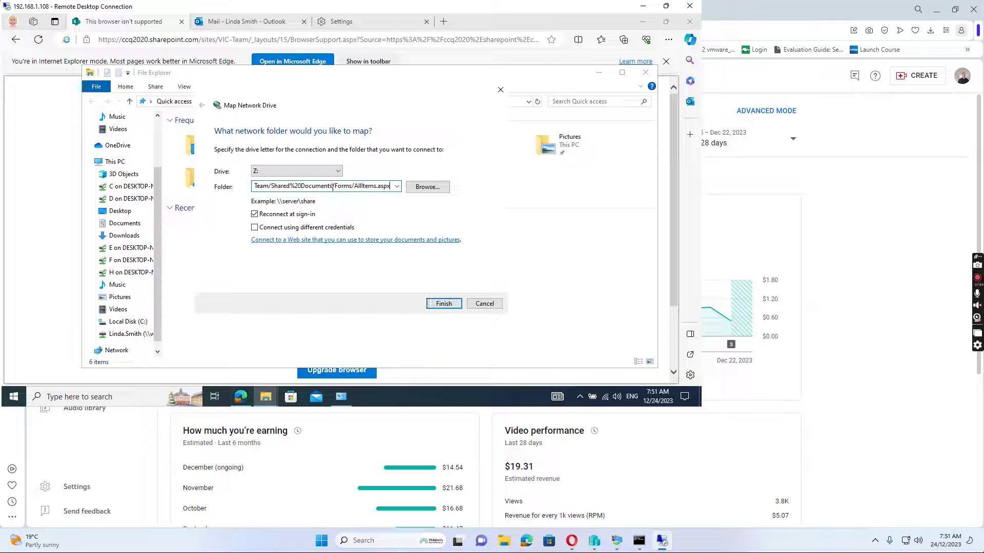
drag(334, 187, 391, 183)
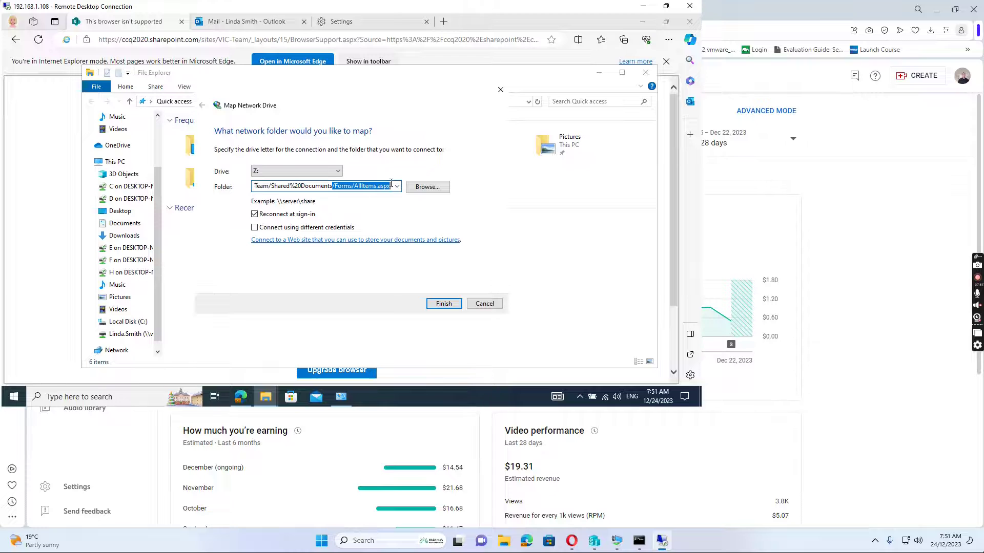
key(BackSpace)
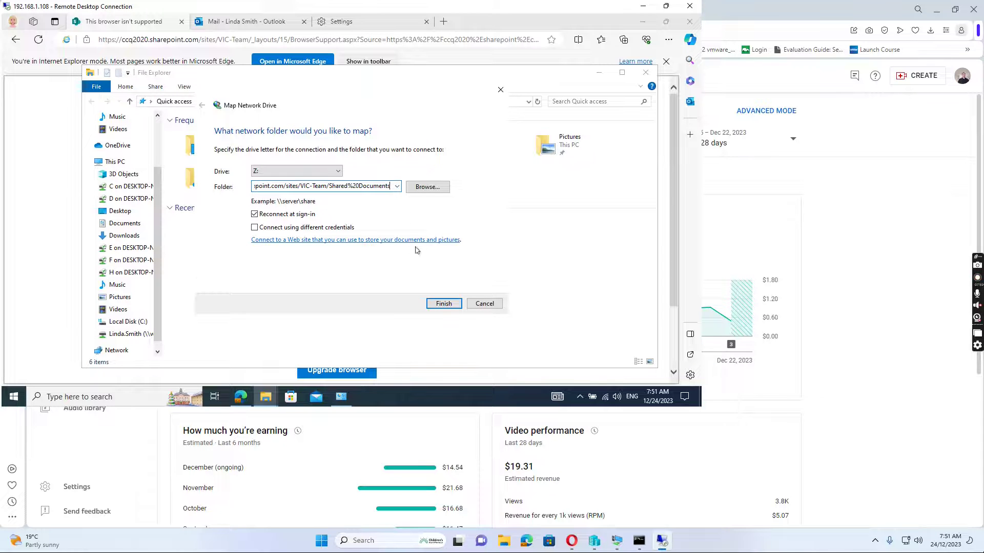
click(443, 303)
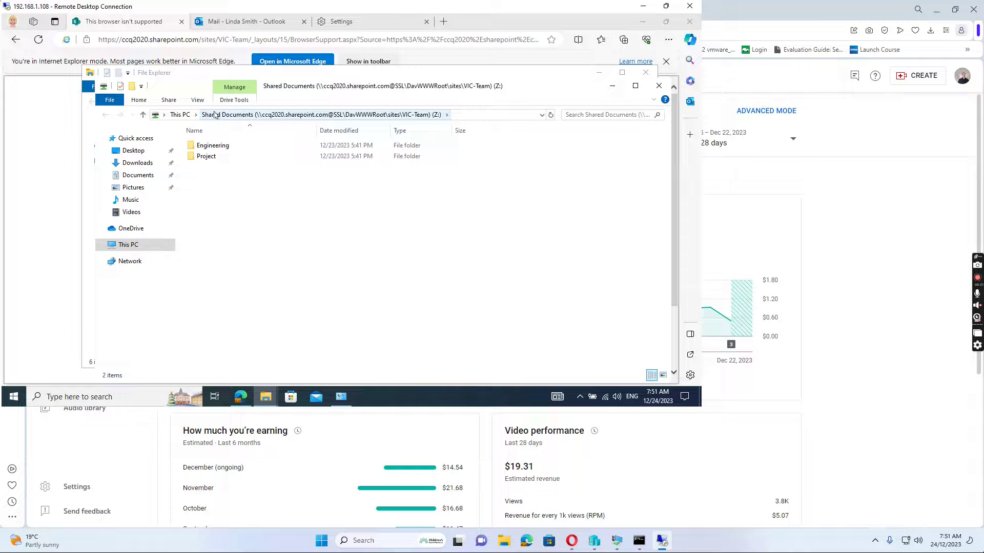
Bring Edge back to the front and select the site's domain in the address bar.
click(121, 42)
drag(121, 42, 205, 40)
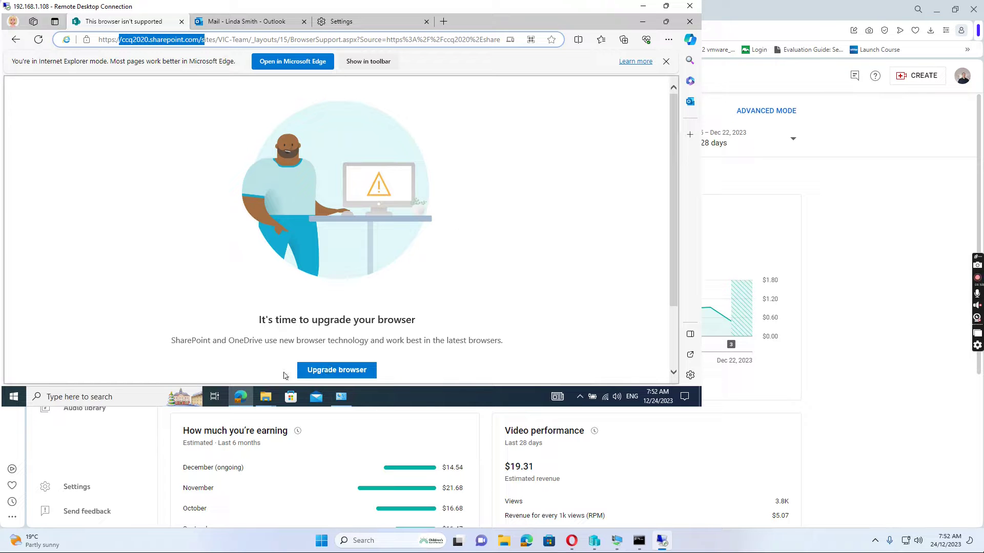
In the Engineering folder on drive Z:, create a new text document named 'test'.
click(267, 403)
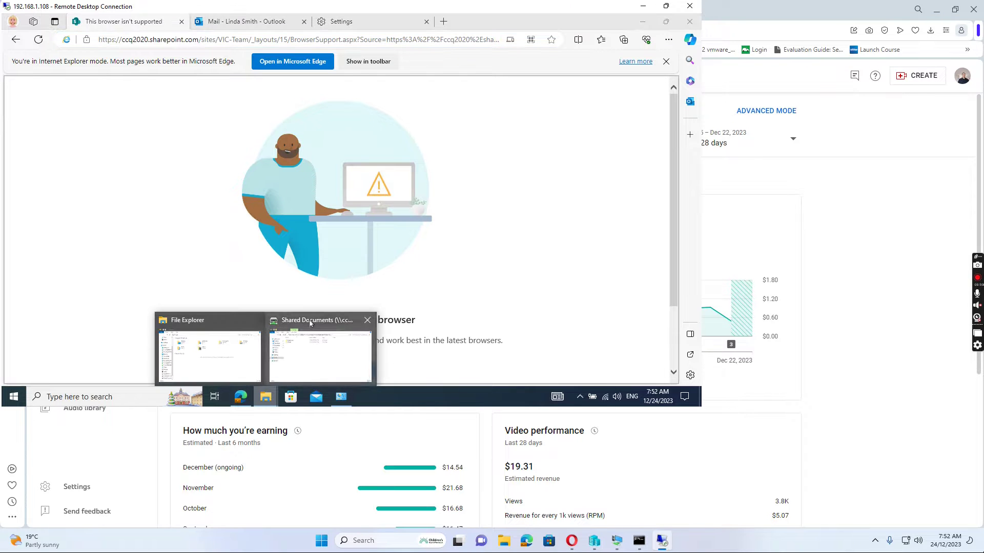
click(306, 328)
double_click(212, 146)
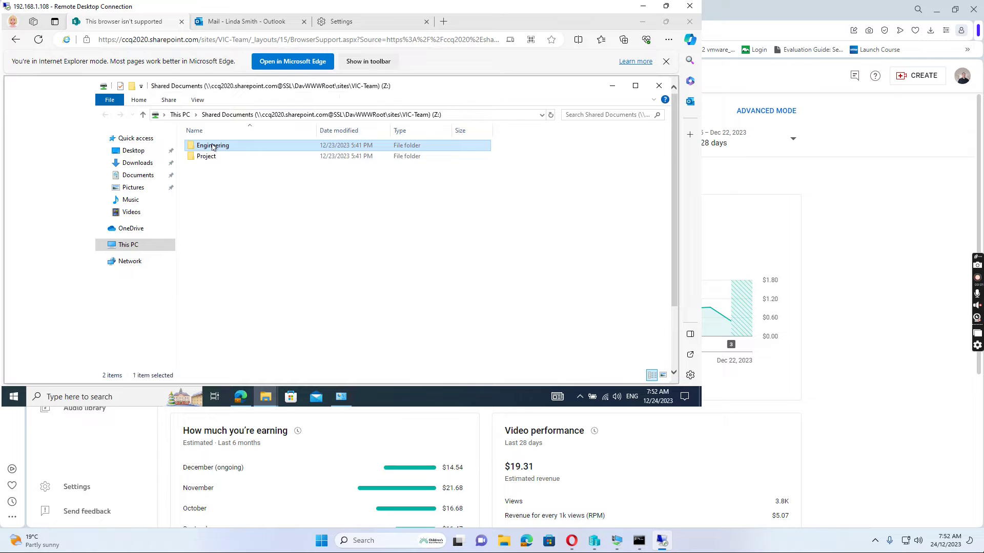
right_click(215, 150)
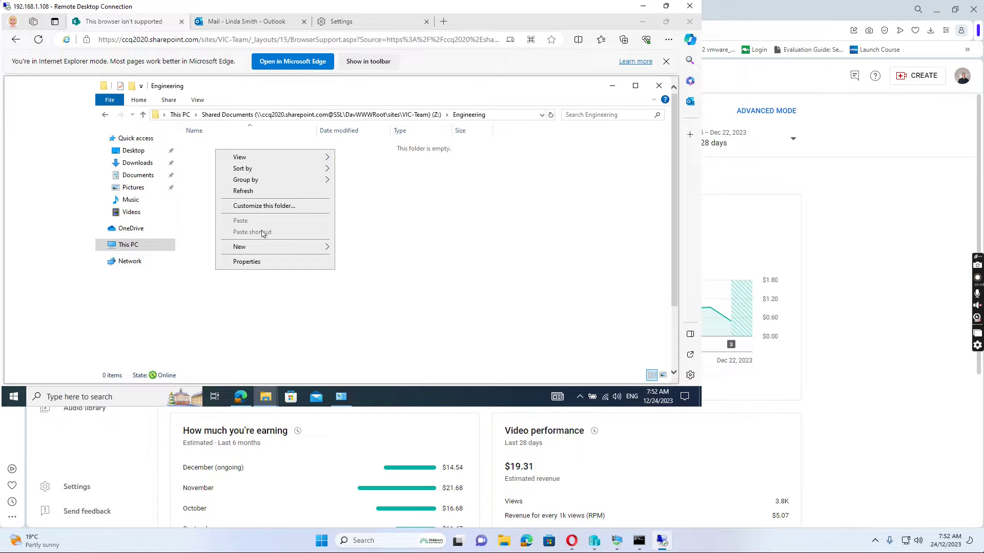
mouse_move(270, 250)
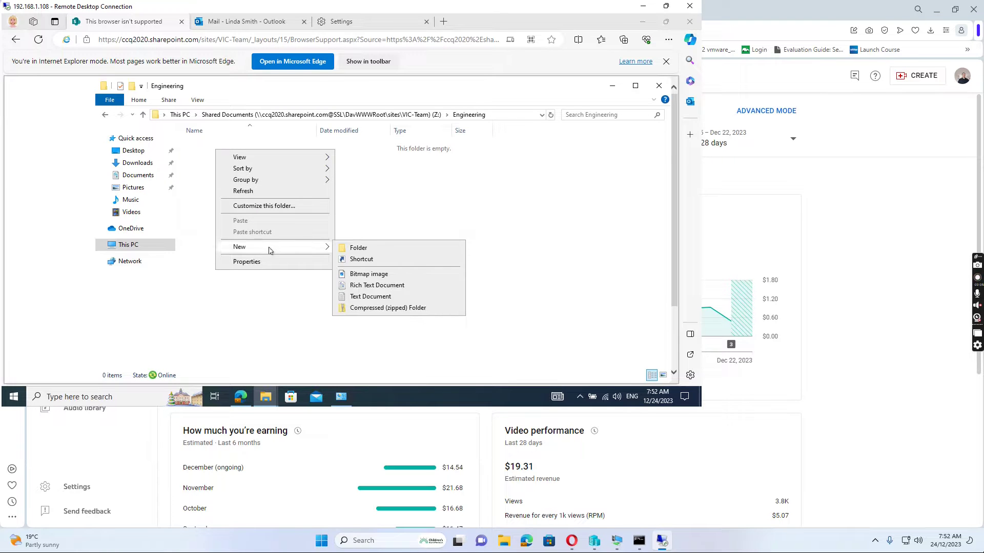
click(372, 297)
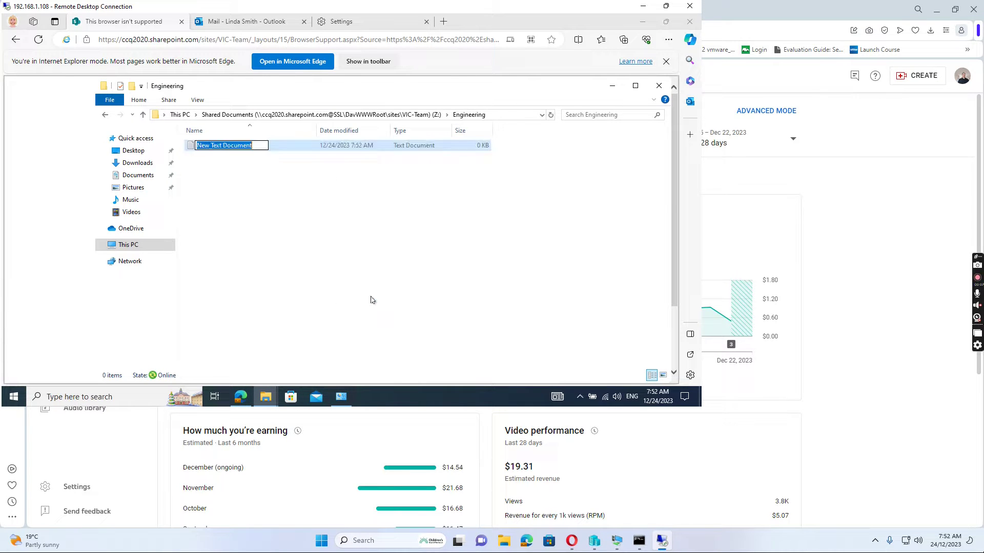
text(te)
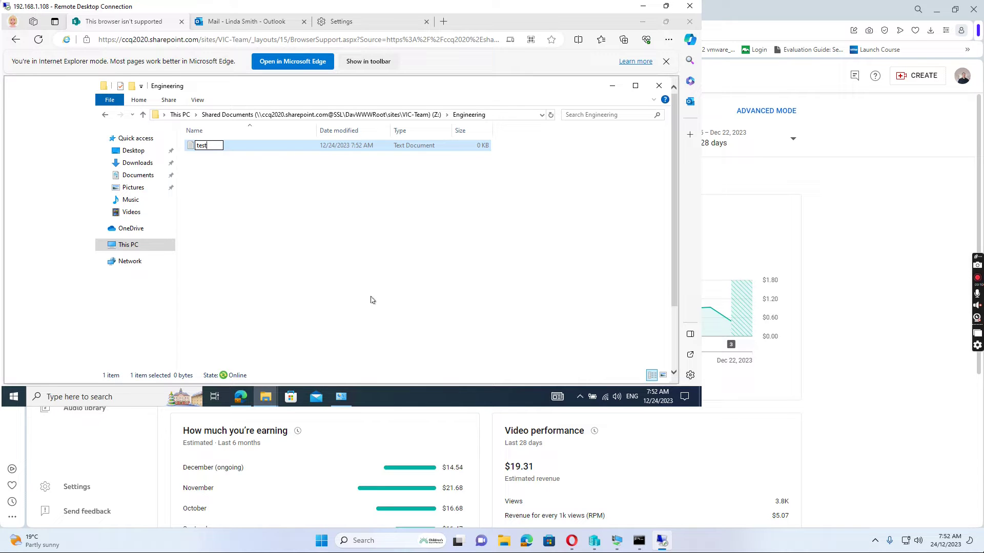
text(st)
key(Return)
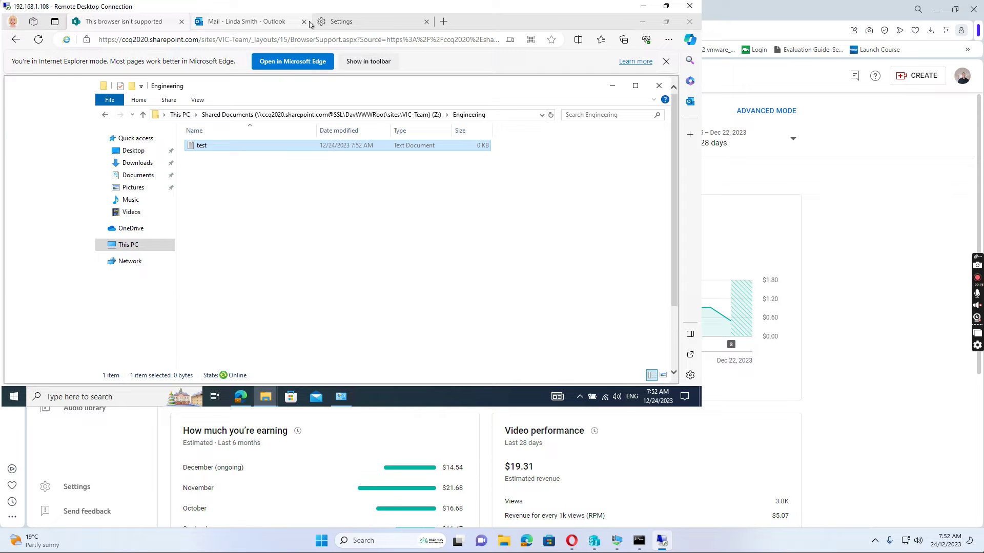
click(104, 23)
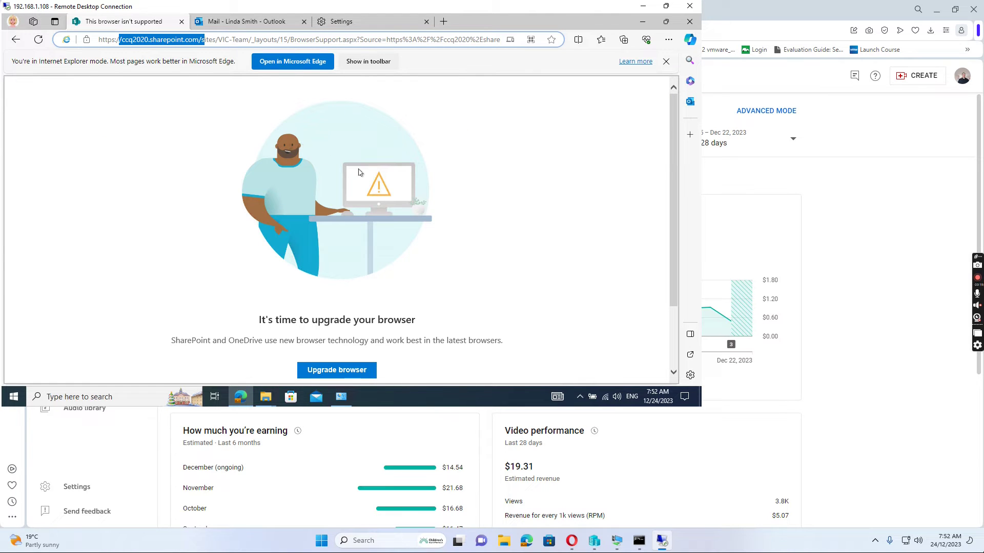